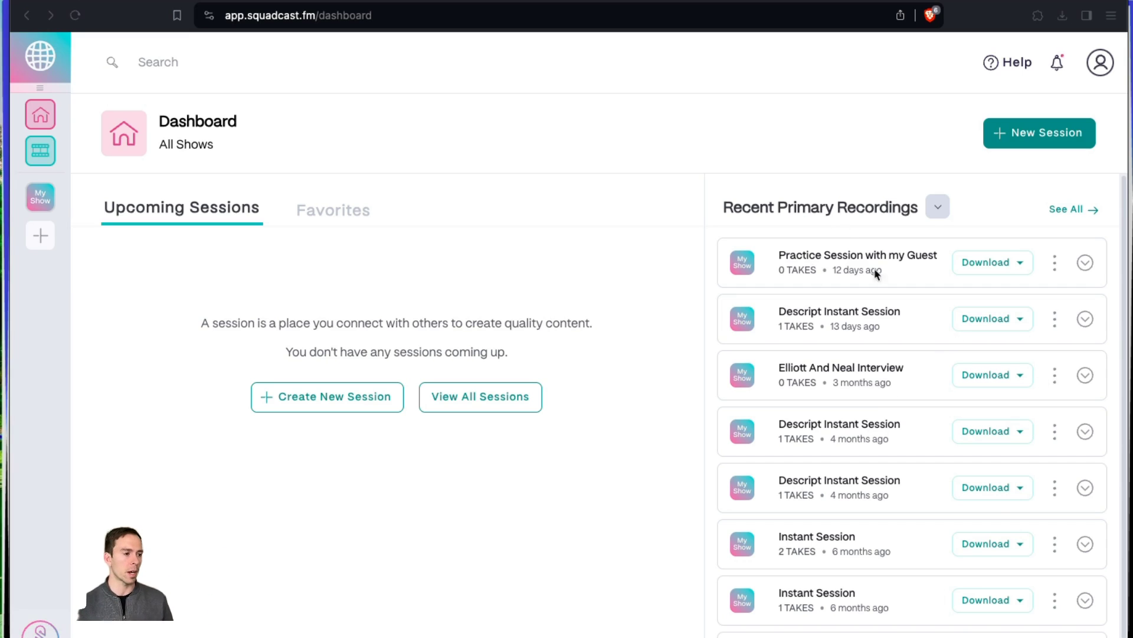
# Expand the interview session and TAKE 1, and select both participant recordings.
pyautogui.click(1085, 374)
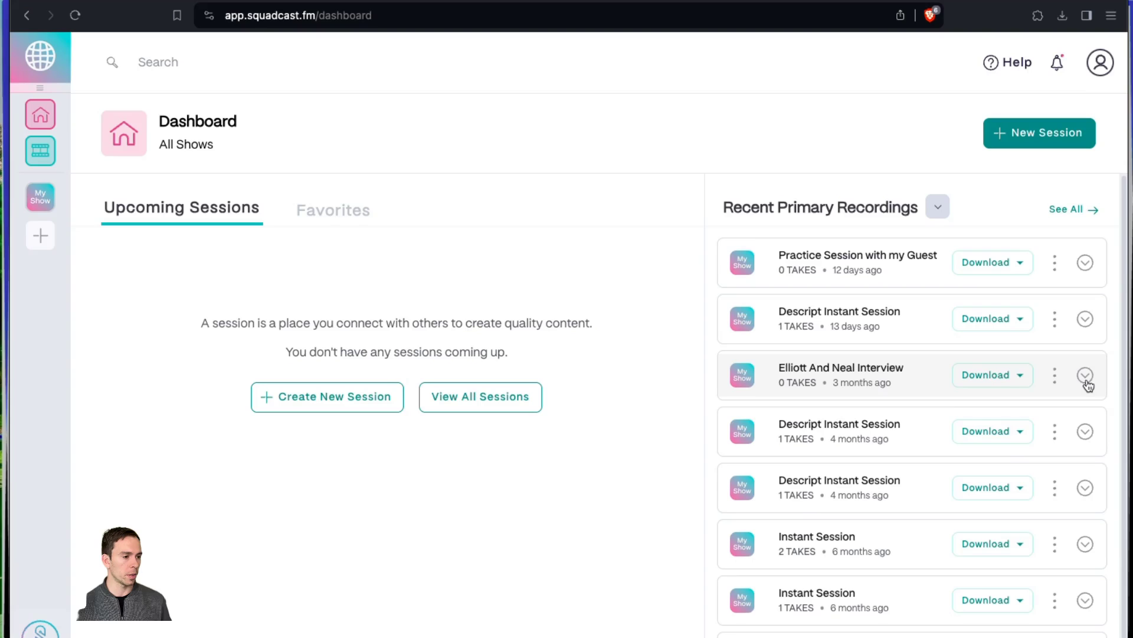
pyautogui.click(1086, 381)
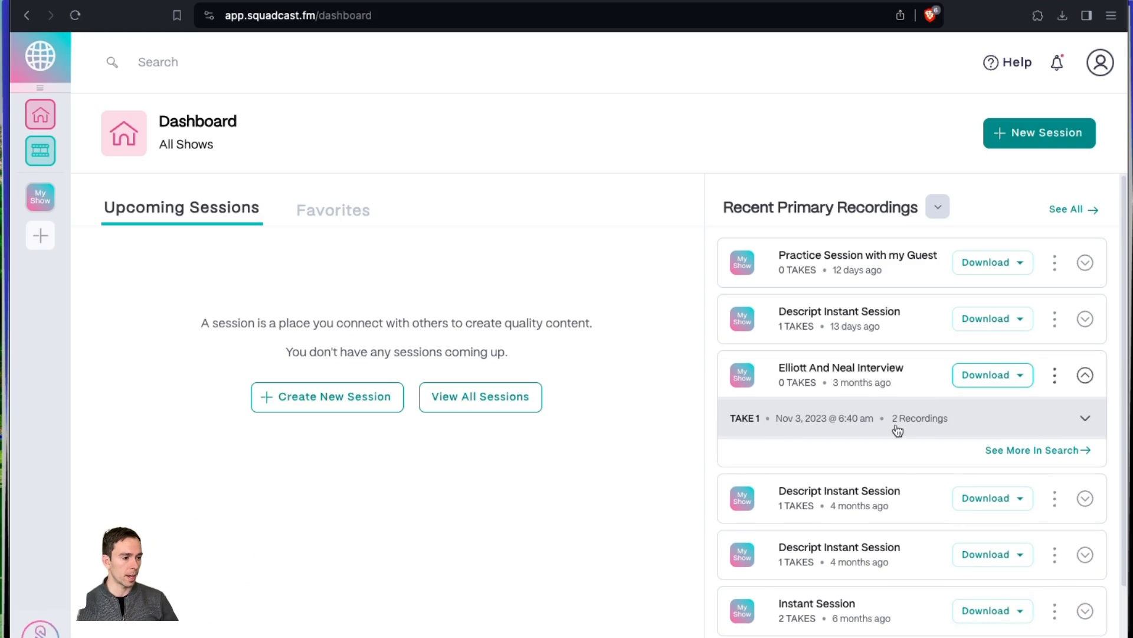
pyautogui.click(1084, 419)
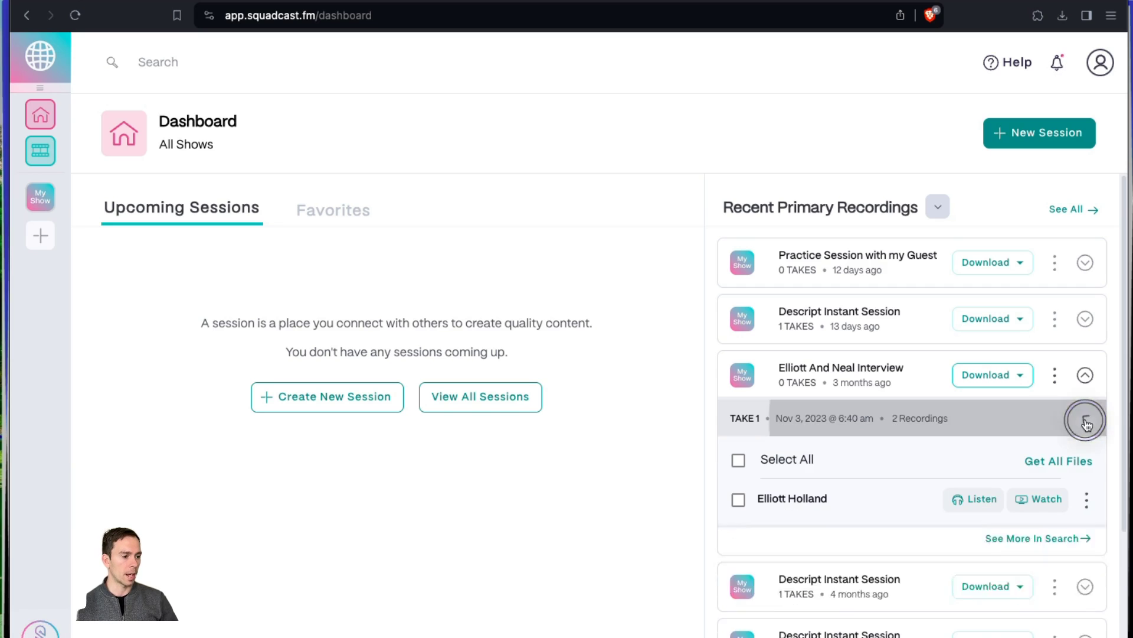
pyautogui.click(739, 460)
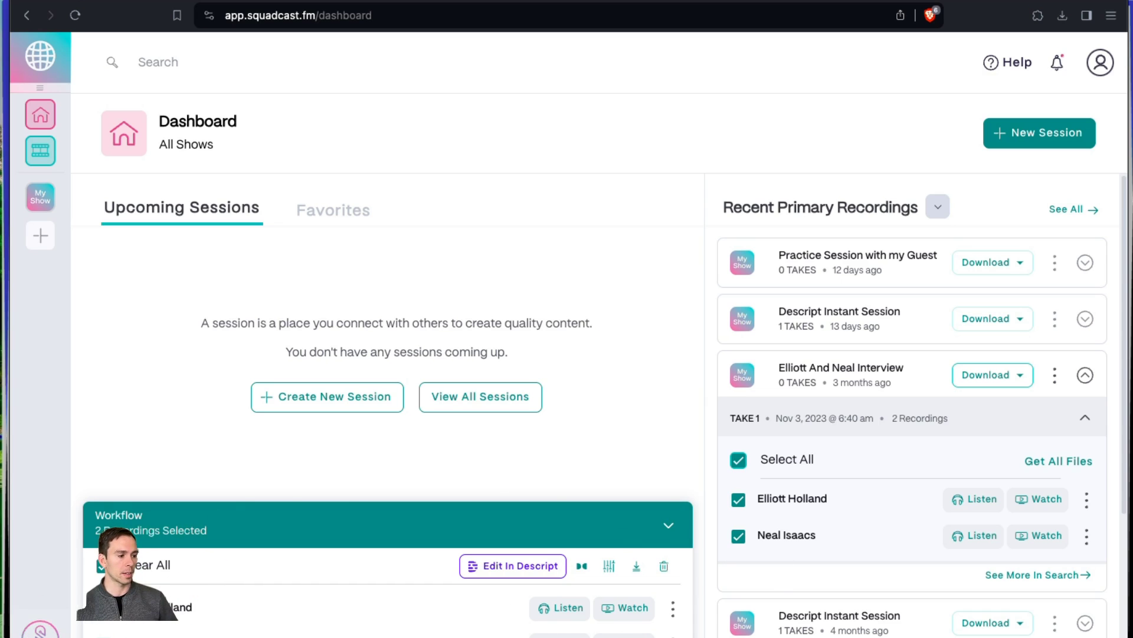
pyautogui.click(508, 575)
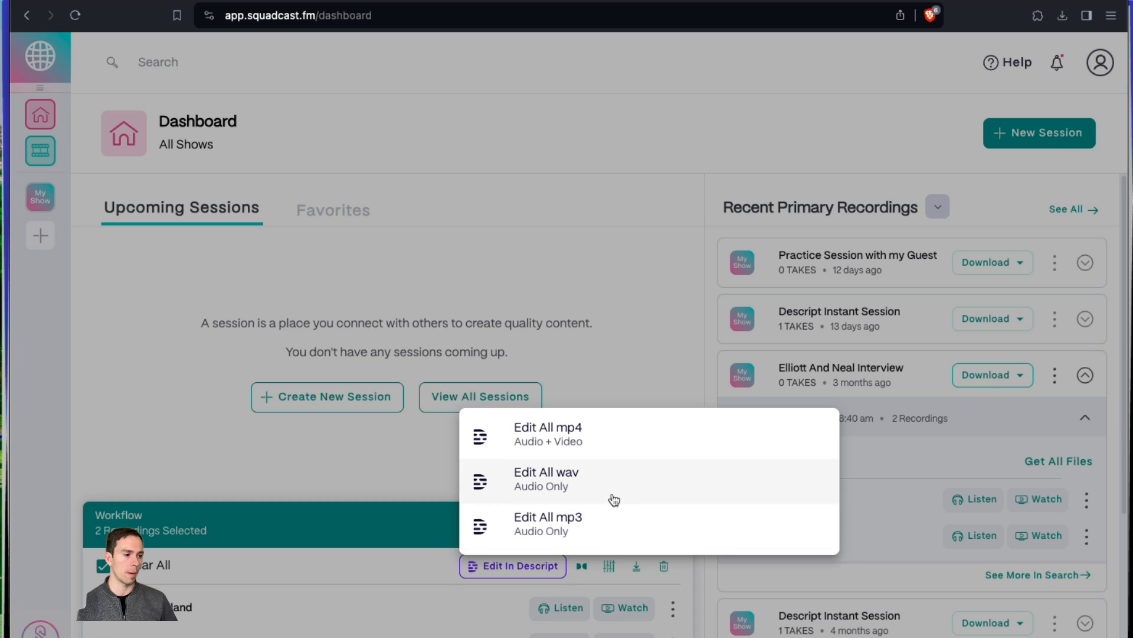
# Send both recordings to Descript with Edit All mp4 and open the new Descript project.
pyautogui.click(584, 444)
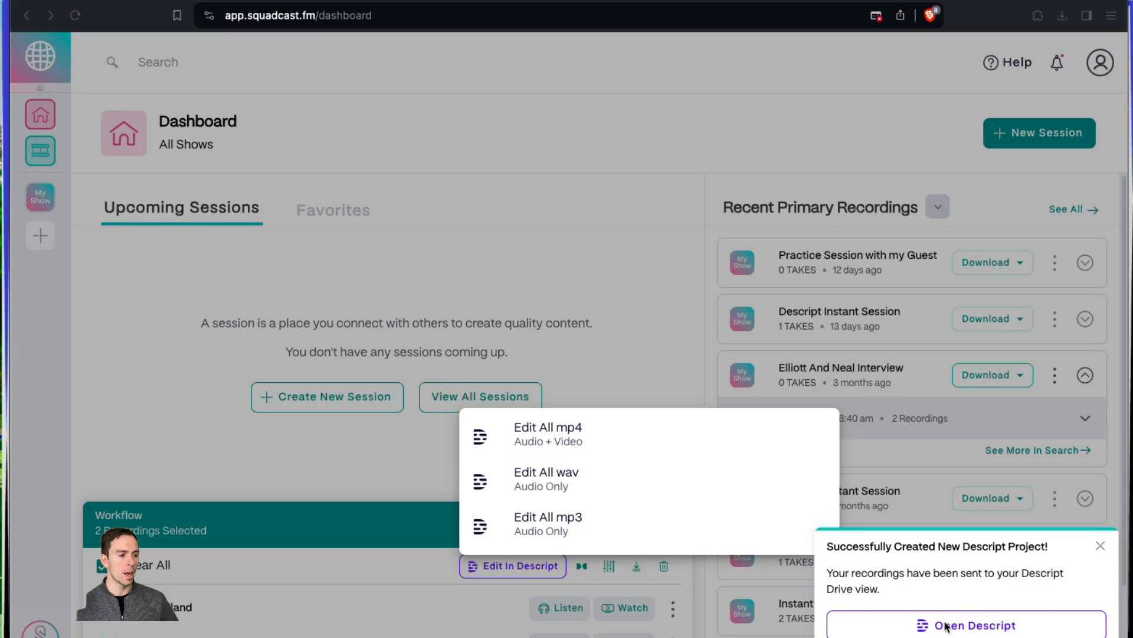
pyautogui.click(865, 624)
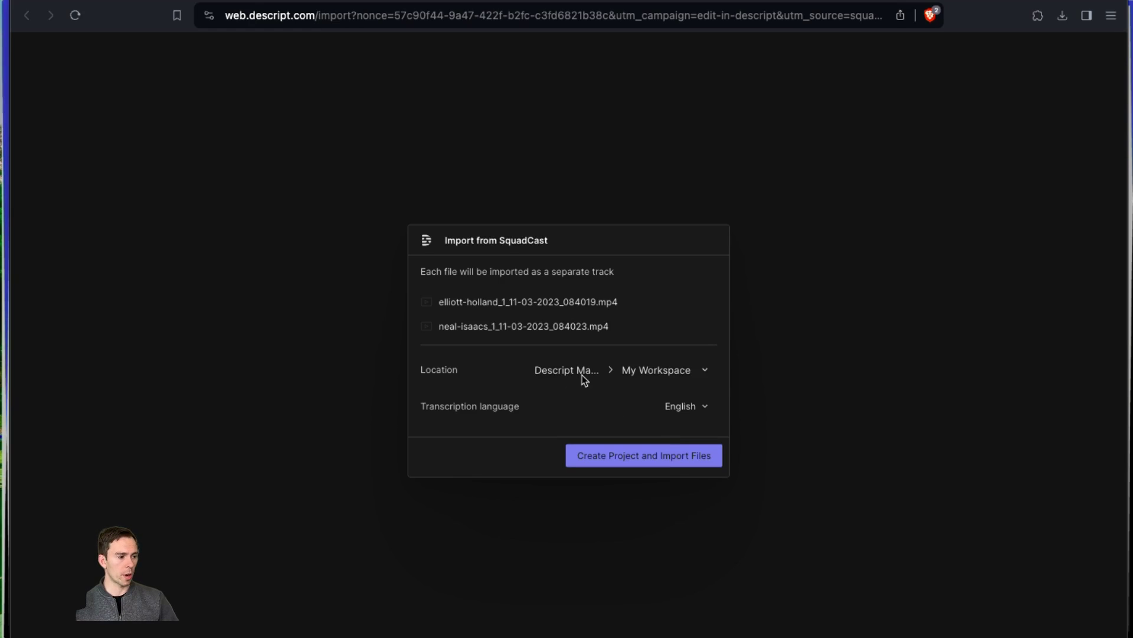
# Keep the default save location and create the project importing both mp4 files.
pyautogui.click(672, 373)
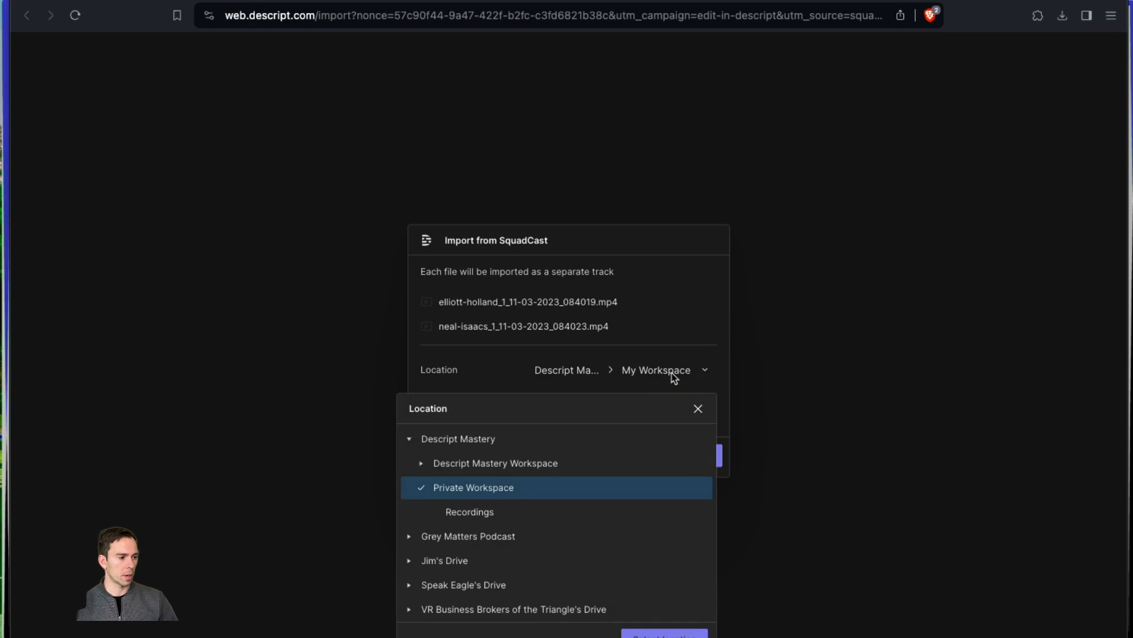
pyautogui.click(672, 373)
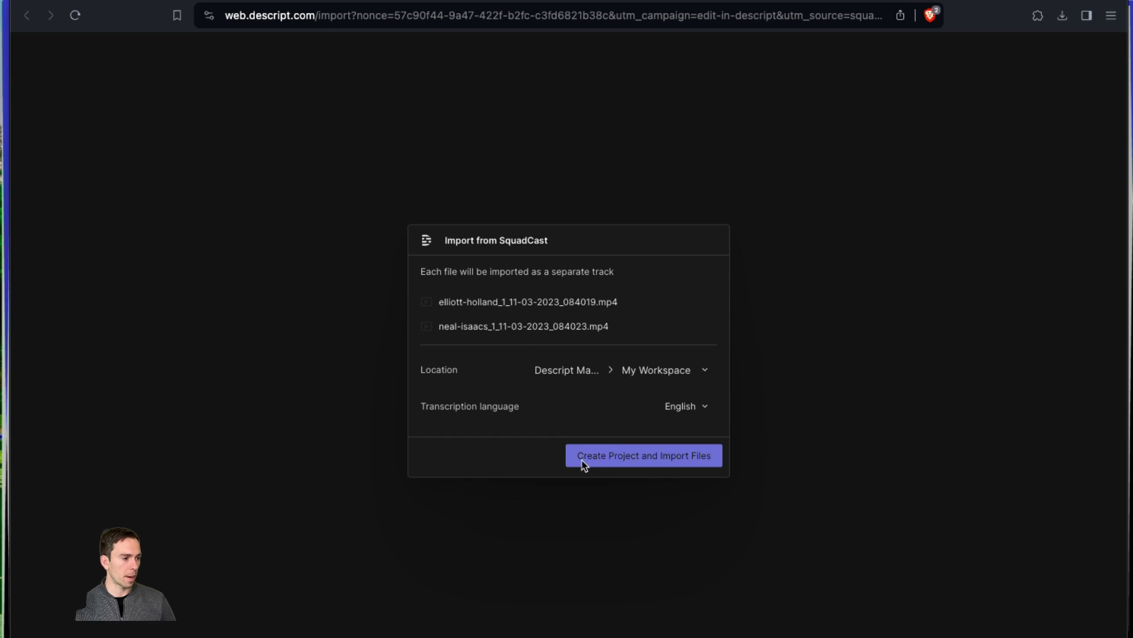
pyautogui.click(599, 463)
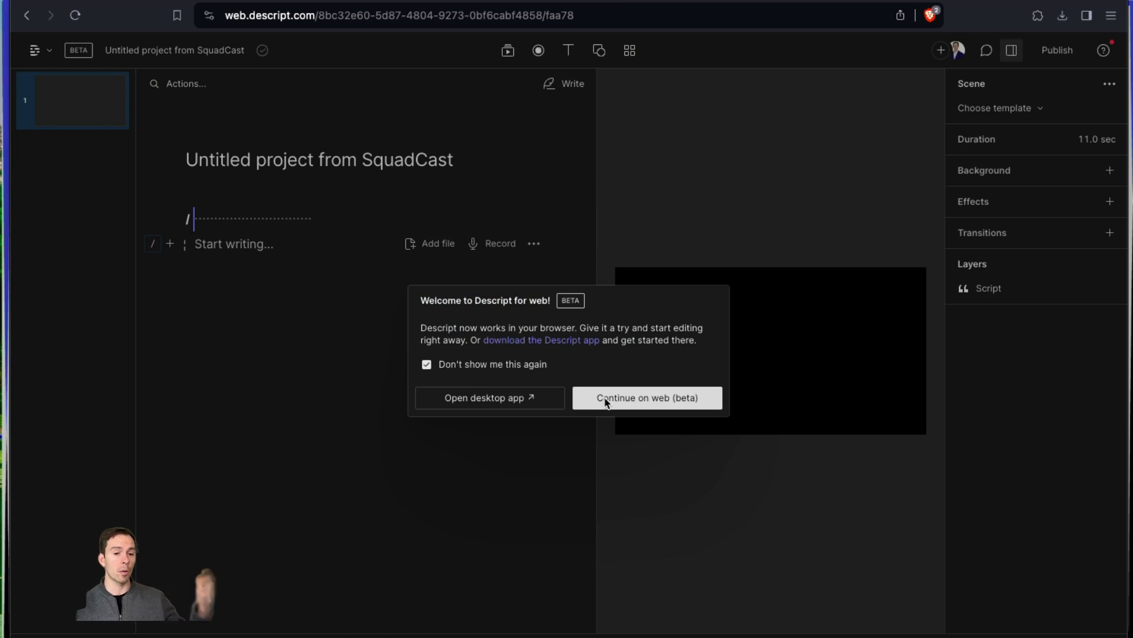
# Open the imported project in the Descript desktop app.
pyautogui.click(525, 401)
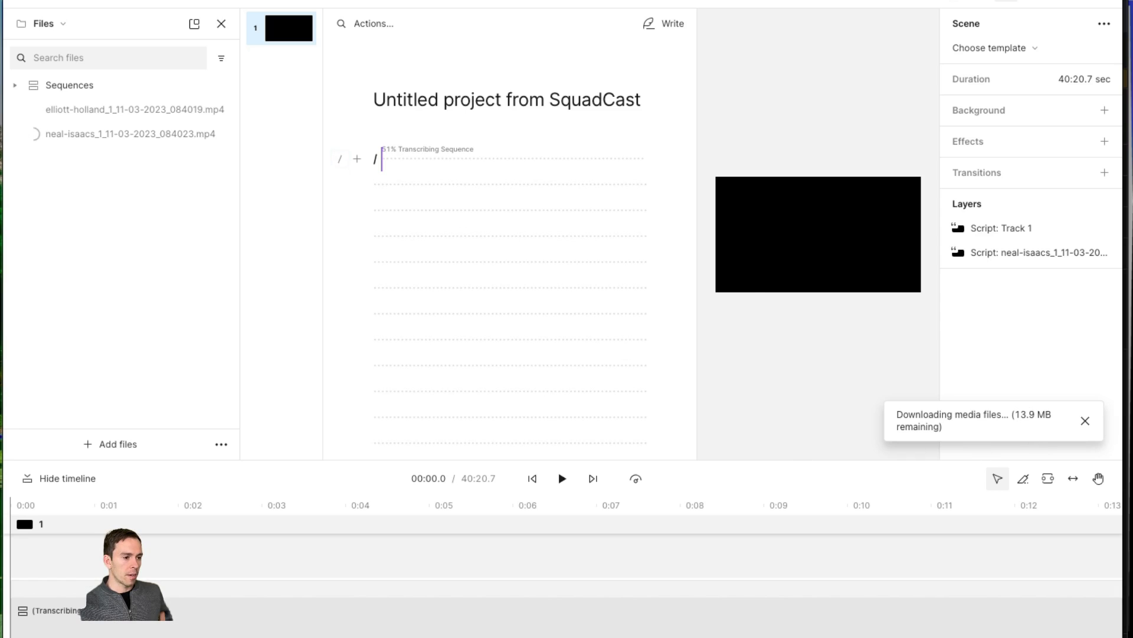
pyautogui.click(791, 278)
pyautogui.click(756, 327)
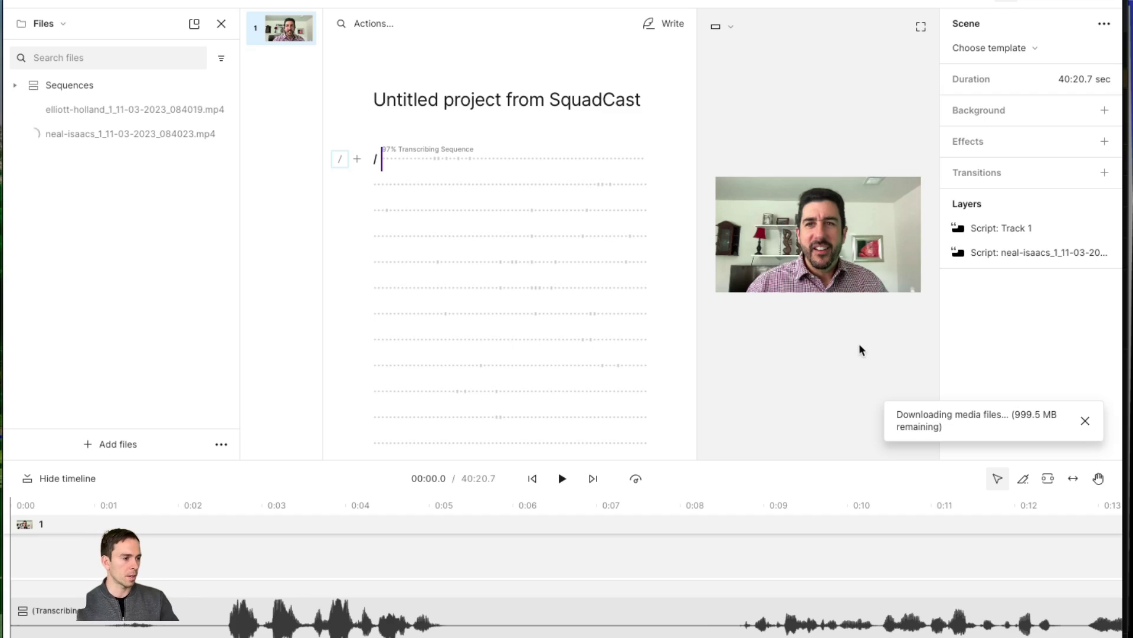
# Turn on Studio Sound for the video clip in Audio Effects.
pyautogui.click(841, 288)
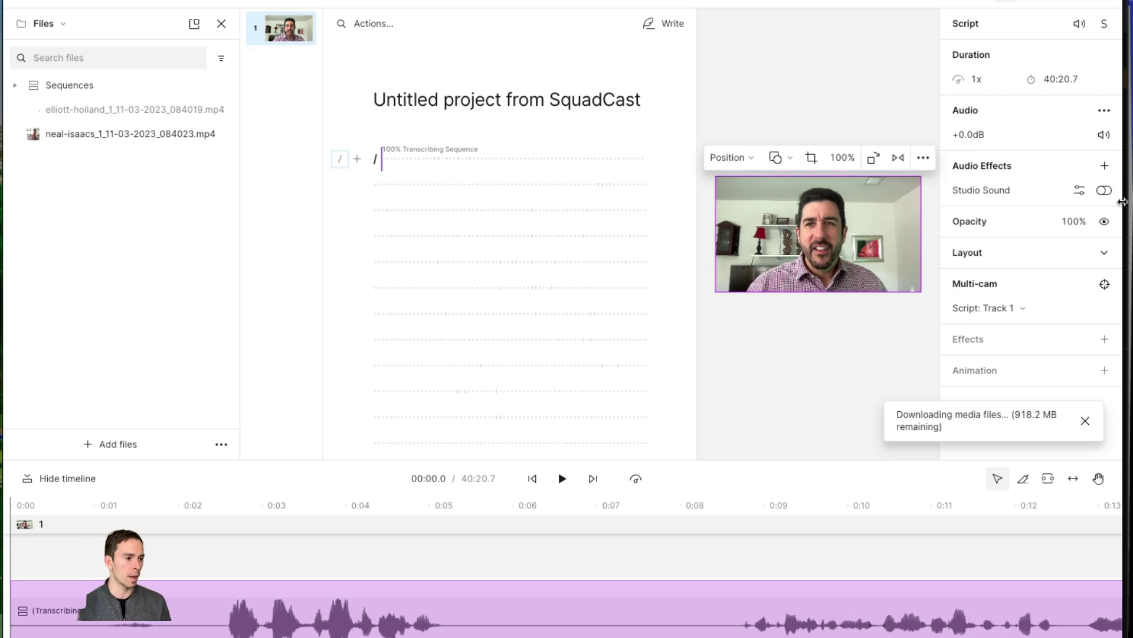
pyautogui.click(1107, 194)
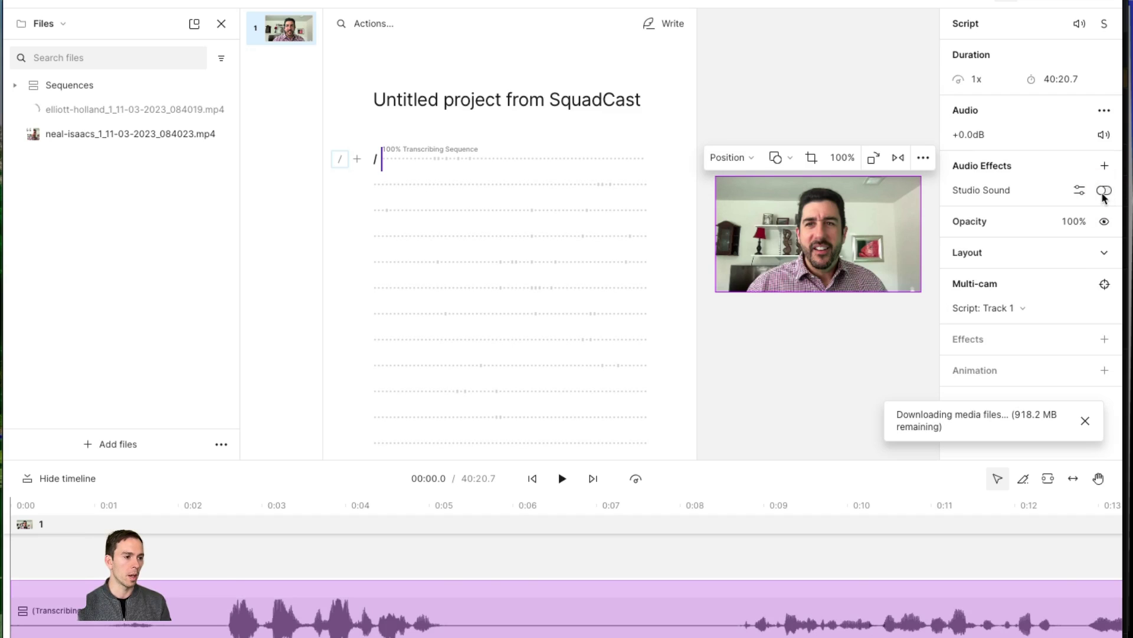
pyautogui.click(1102, 192)
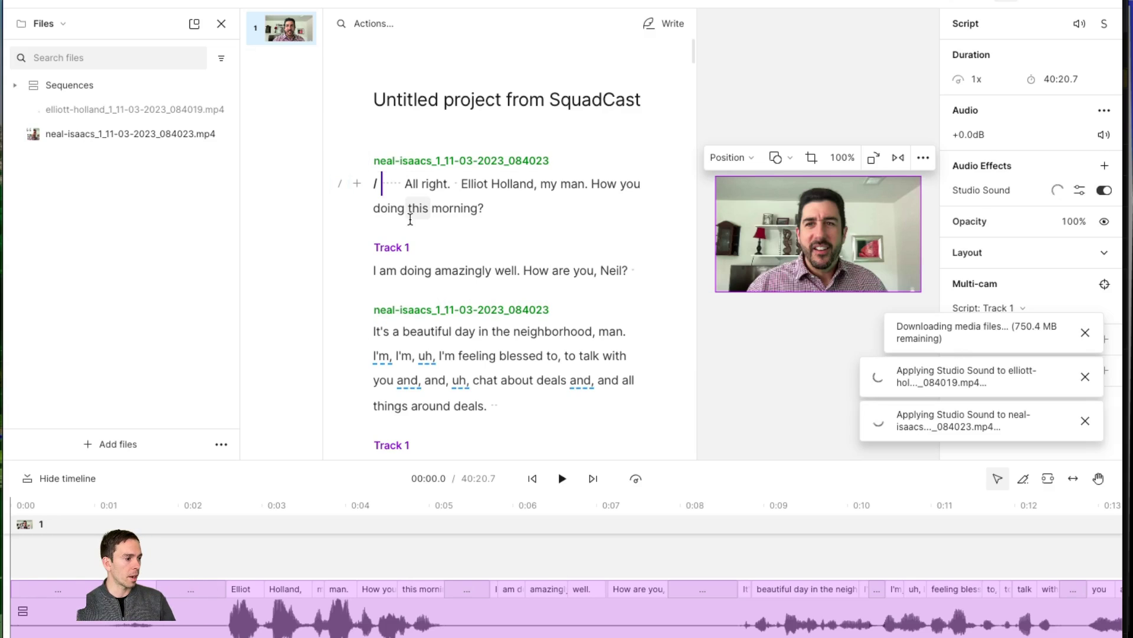
pyautogui.click(416, 160)
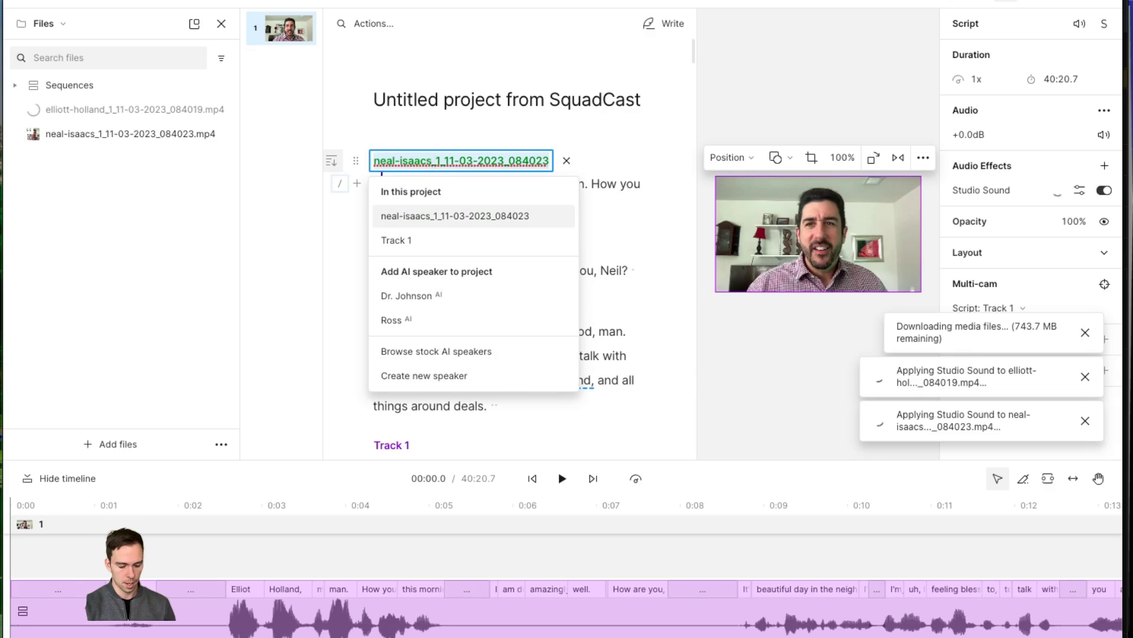
# Replace the file-name speaker label everywhere with the host's first name.
pyautogui.write('Neal')
pyautogui.press('Escape')
pyautogui.write('Neal')
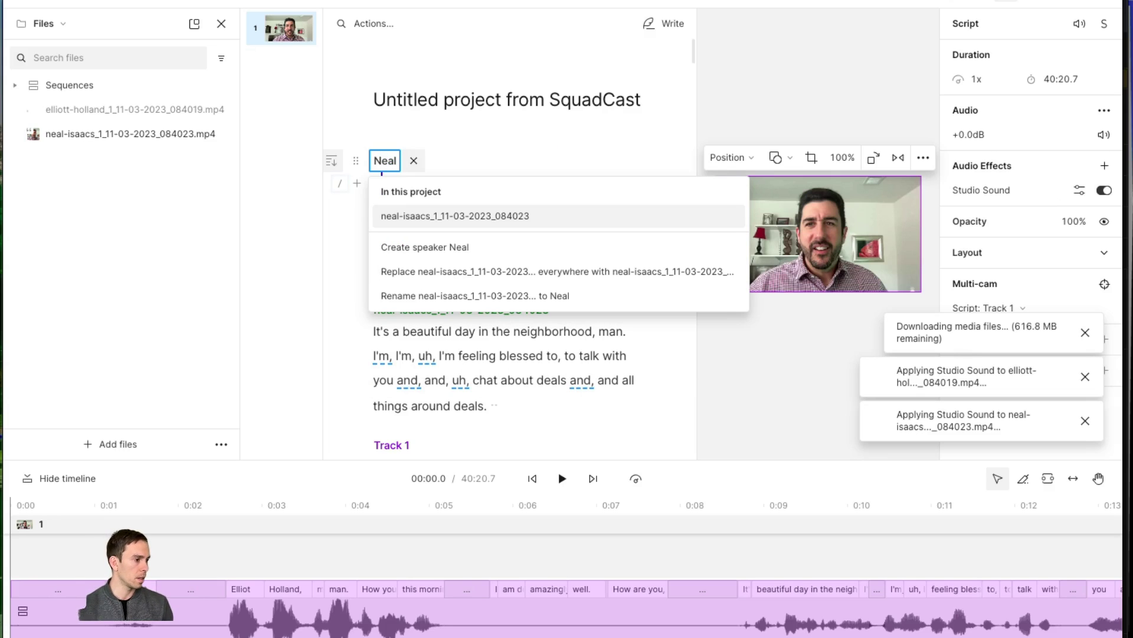
pyautogui.click(420, 249)
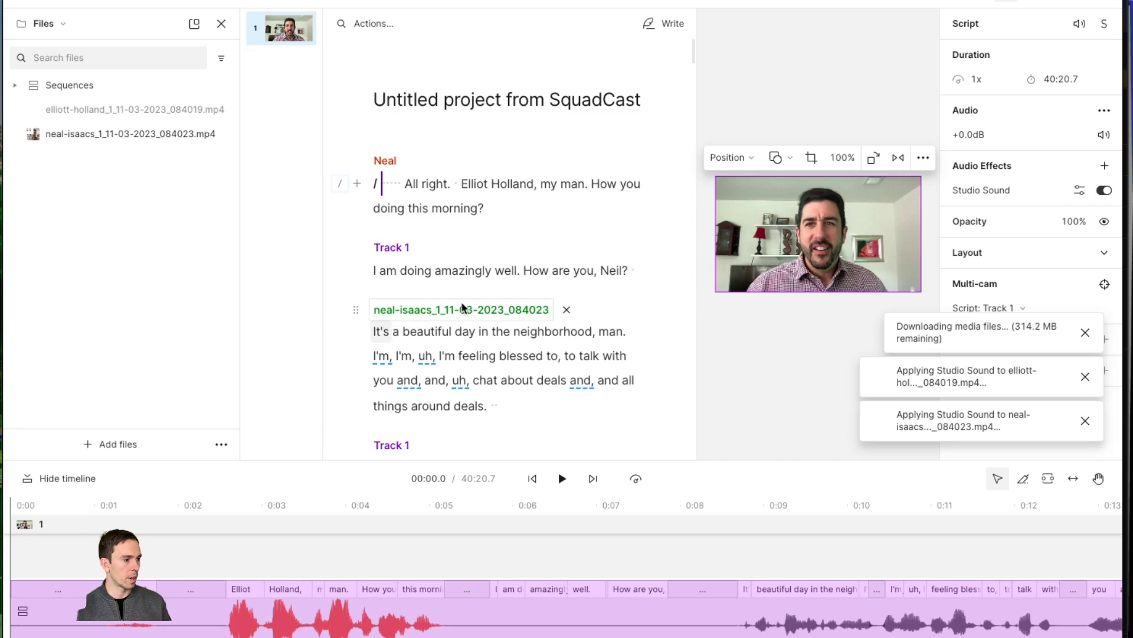
pyautogui.click(460, 309)
pyautogui.write('Neal')
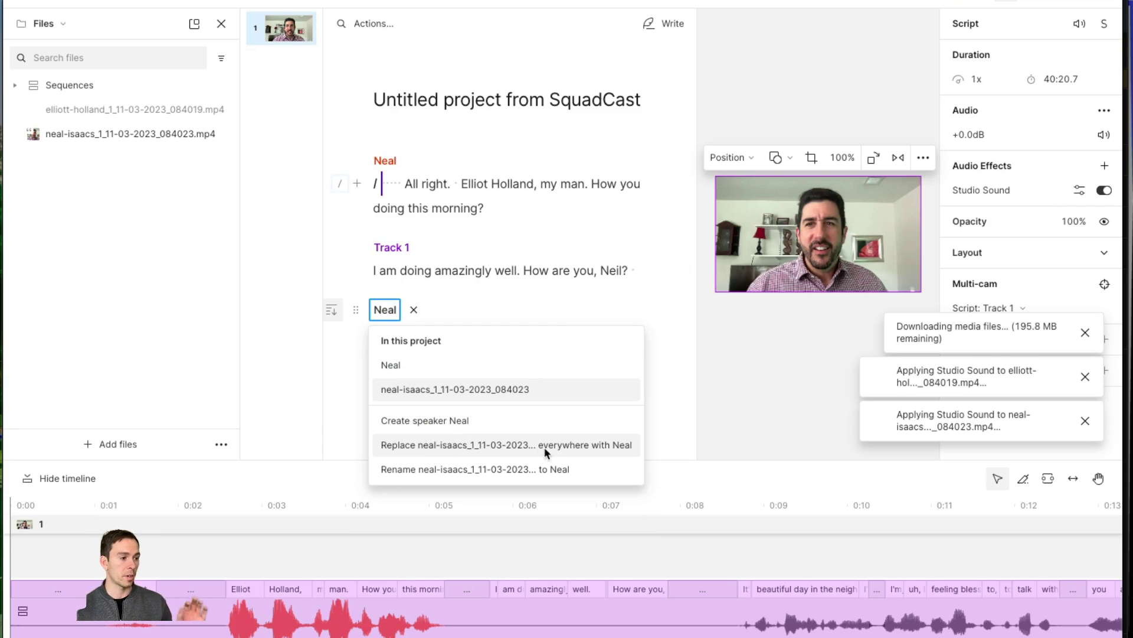
pyautogui.click(586, 447)
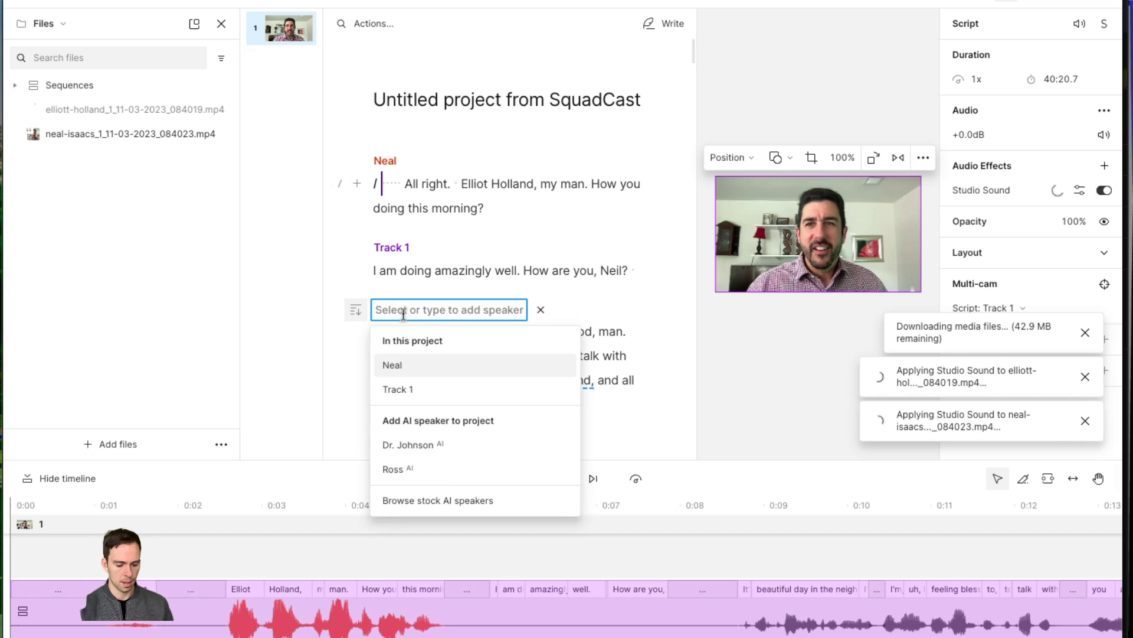
pyautogui.write('Neal')
pyautogui.click(410, 366)
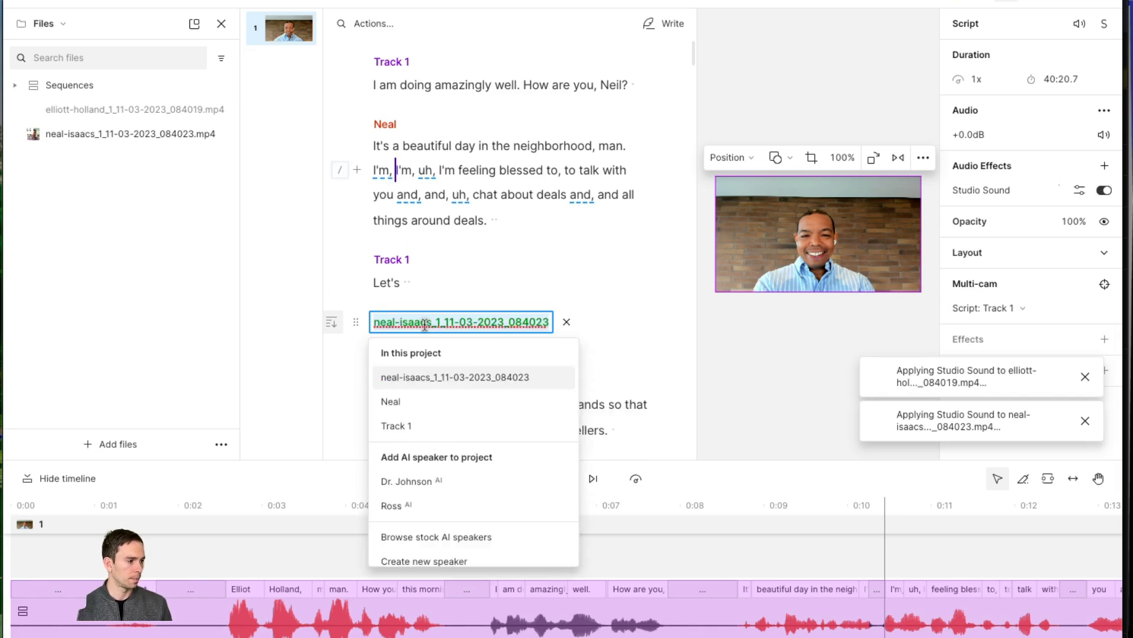
pyautogui.write('Neal')
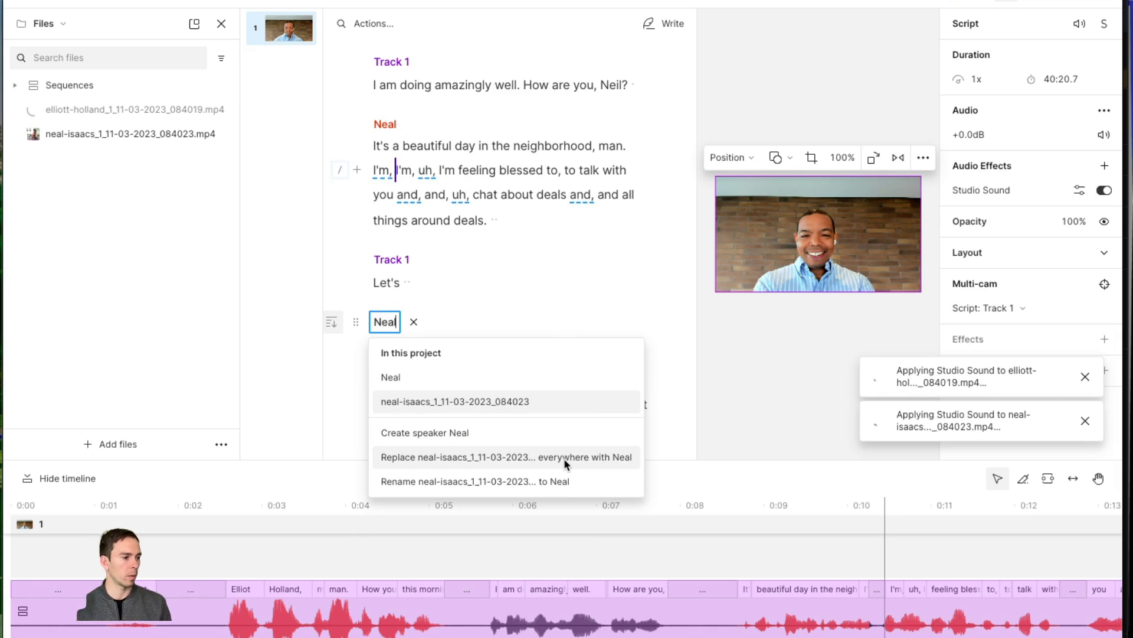
pyautogui.click(564, 458)
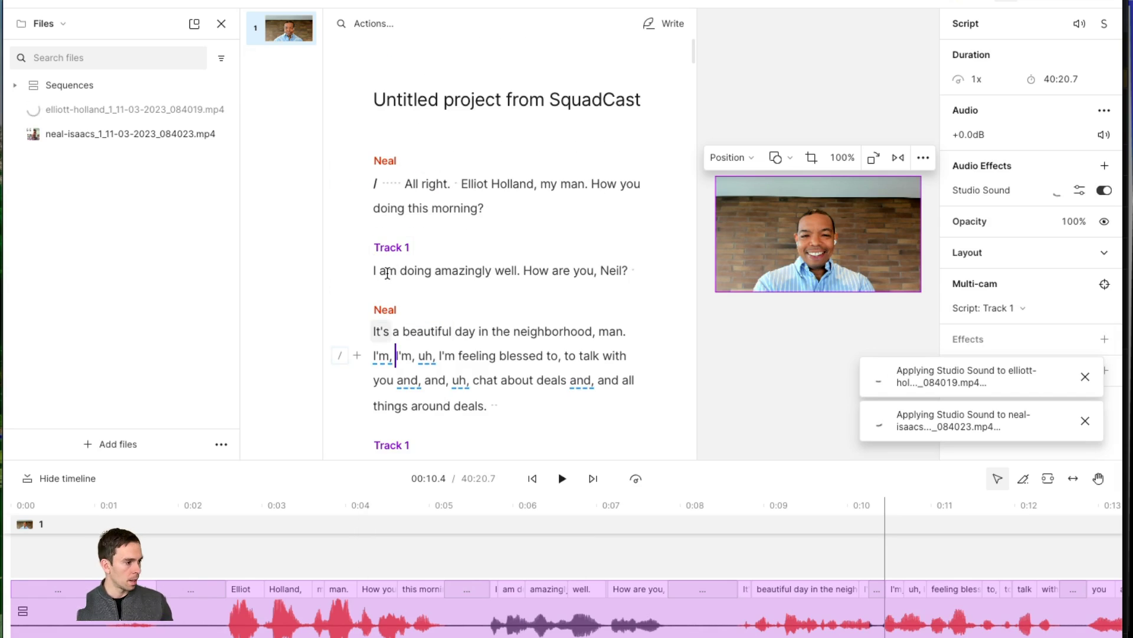
# Rename the Track 1 speaker to the guest's first name.
pyautogui.click(383, 248)
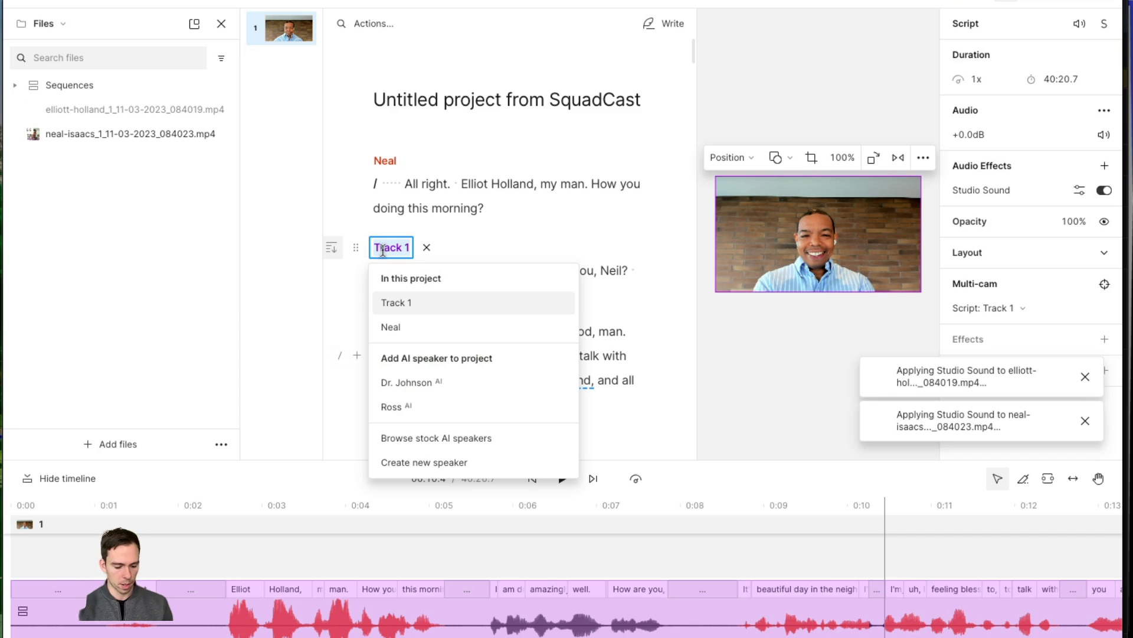
pyautogui.write('Elliot')
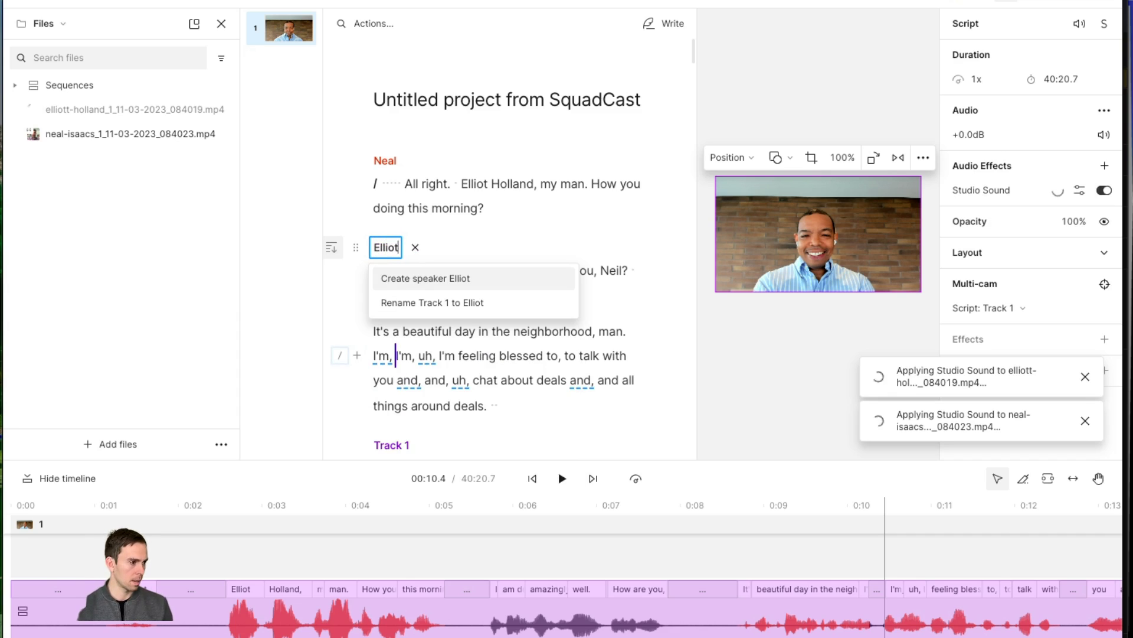
pyautogui.click(424, 308)
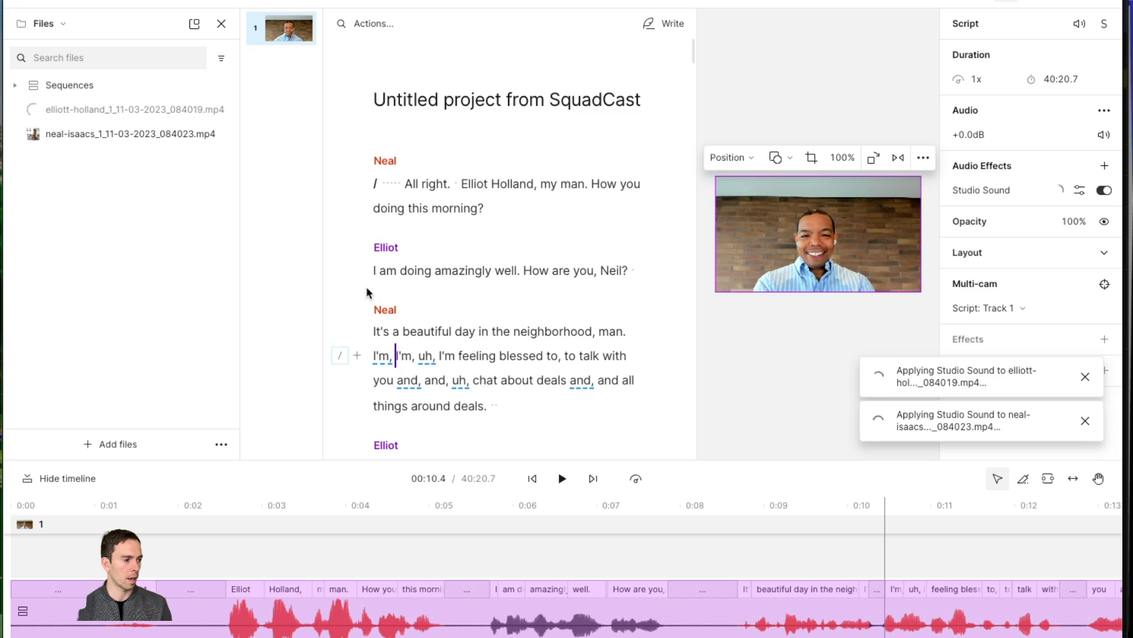
pyautogui.click(469, 93)
# Replace the project title with 'Demo Multi-cam Project' and commit the change.
pyautogui.doubleClick(465, 94)
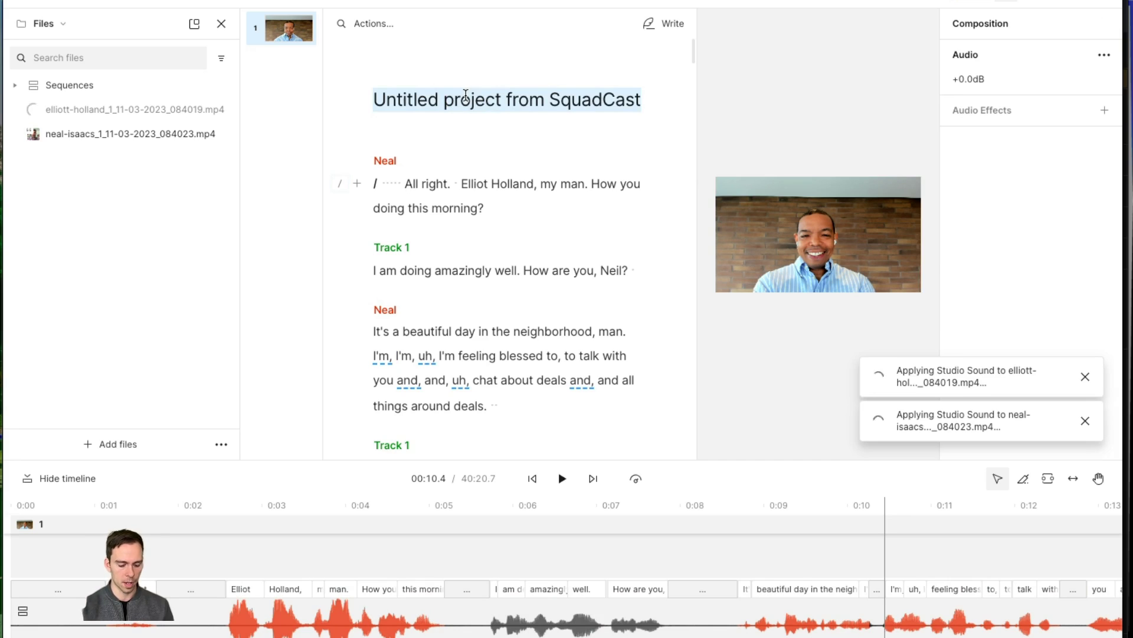
pyautogui.write('Demo Multi')
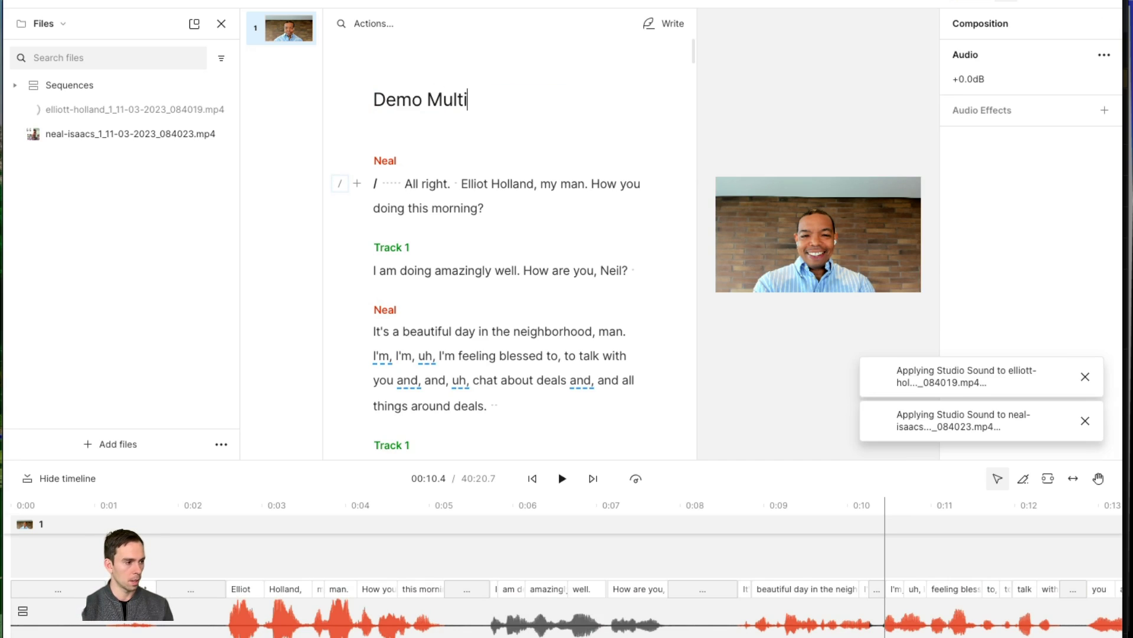
pyautogui.write('-cam P')
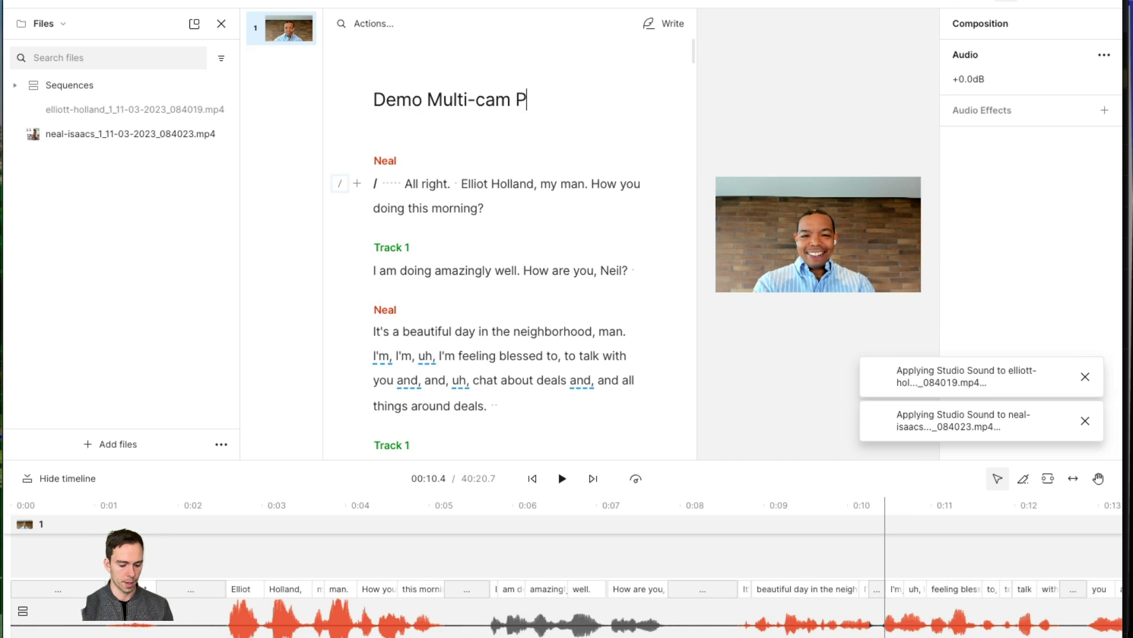
pyautogui.write('roject')
pyautogui.click(431, 270)
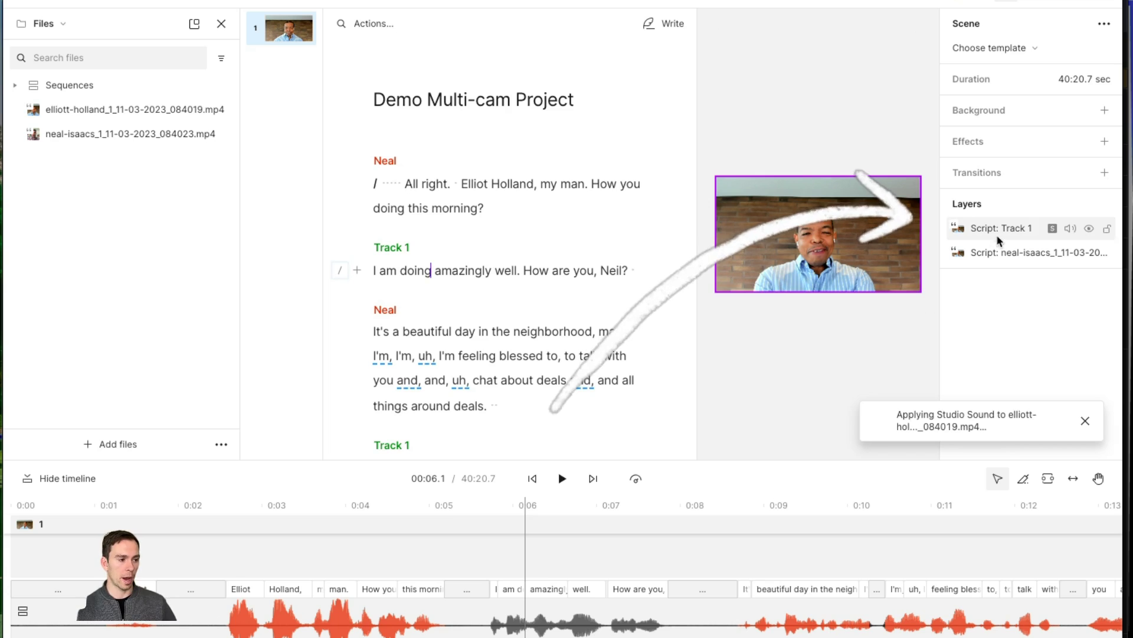
pyautogui.moveTo(1020, 252); pyautogui.dragTo(1011, 228)
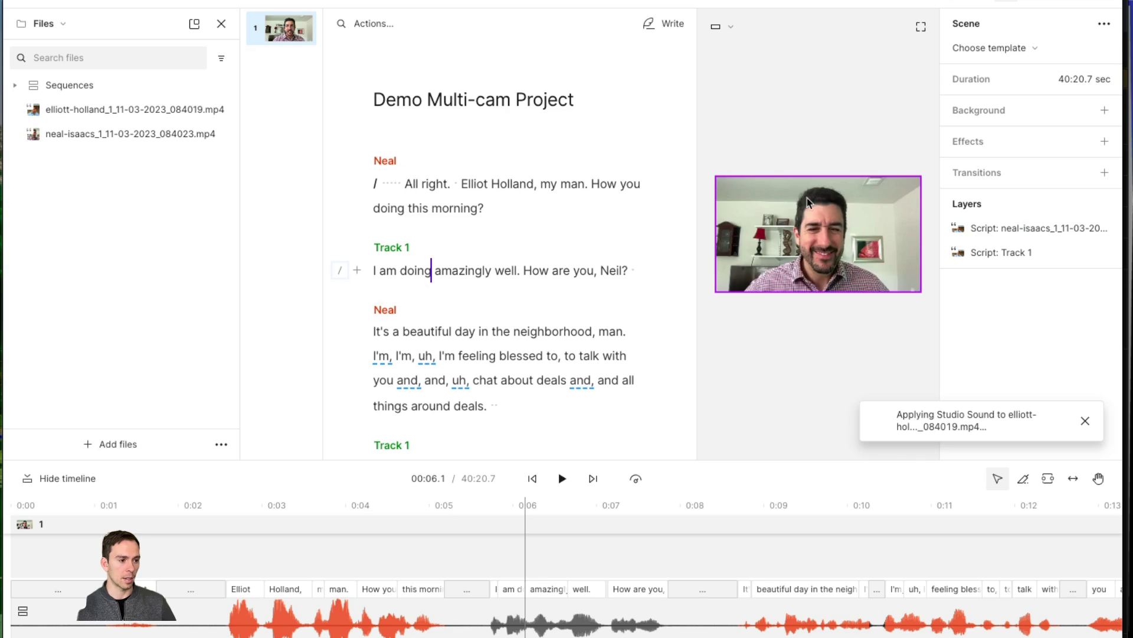
pyautogui.click(1003, 252)
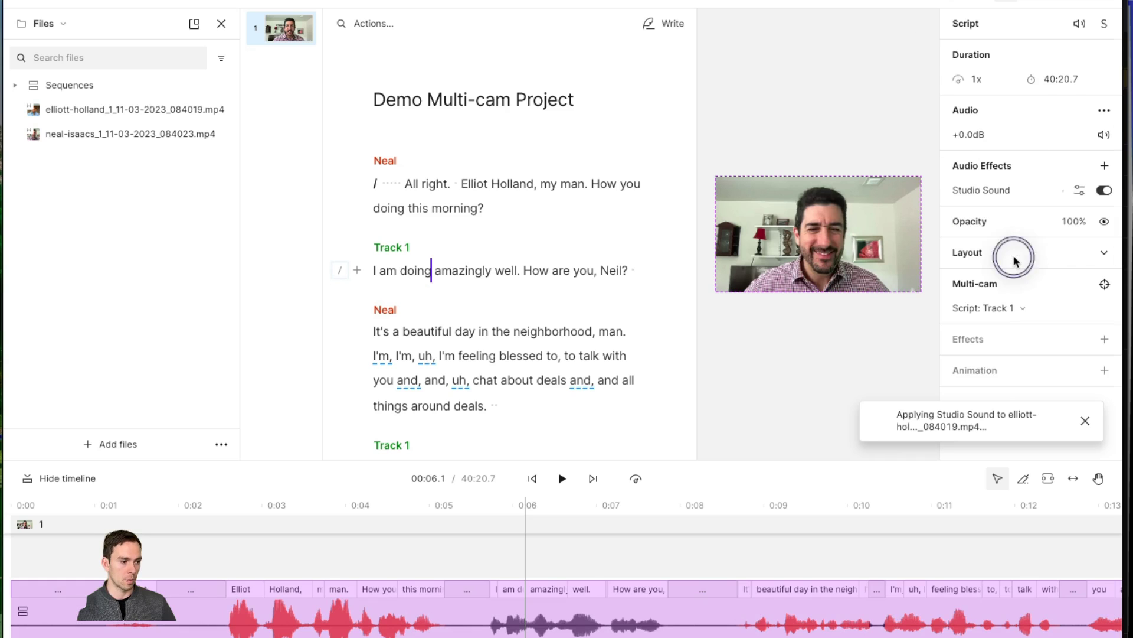
pyautogui.click(1015, 309)
pyautogui.click(819, 358)
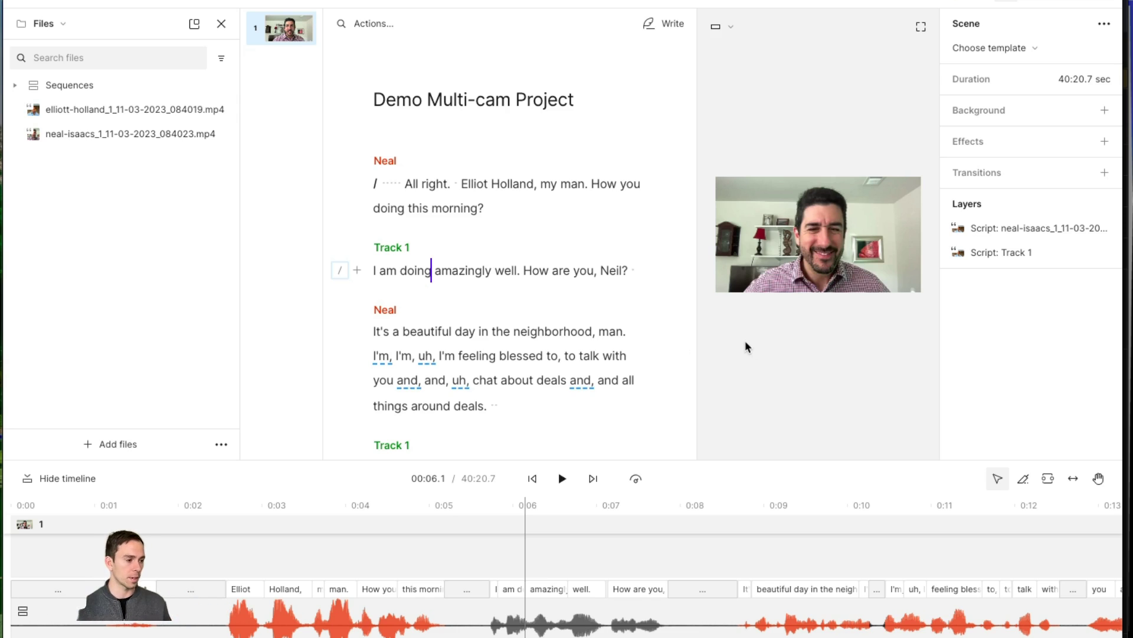
pyautogui.click(463, 577)
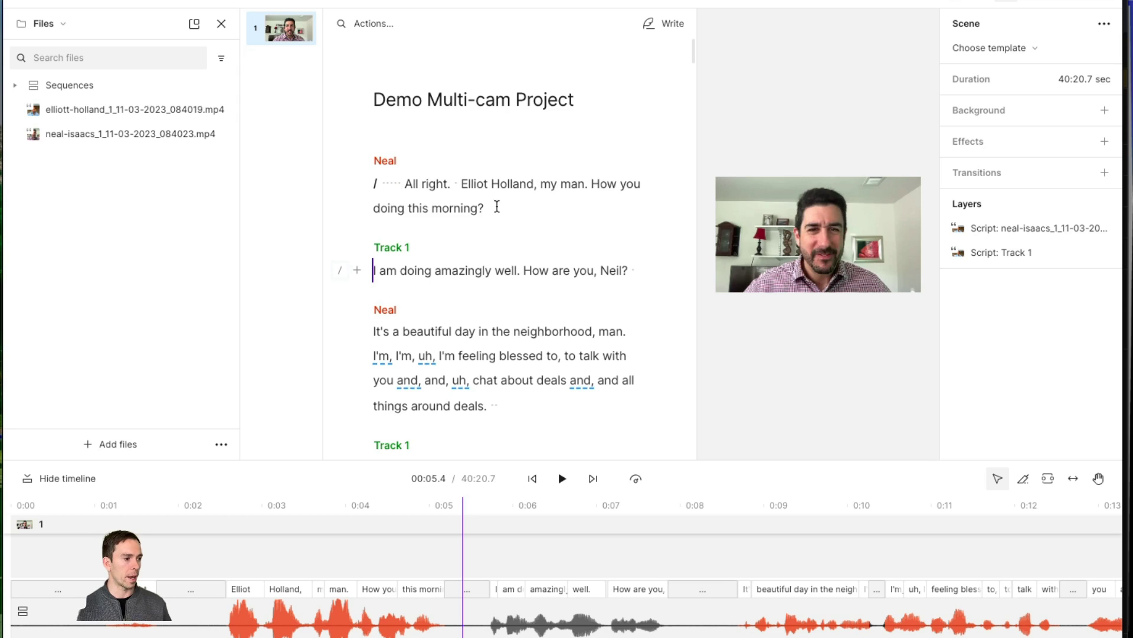
pyautogui.click(463, 562)
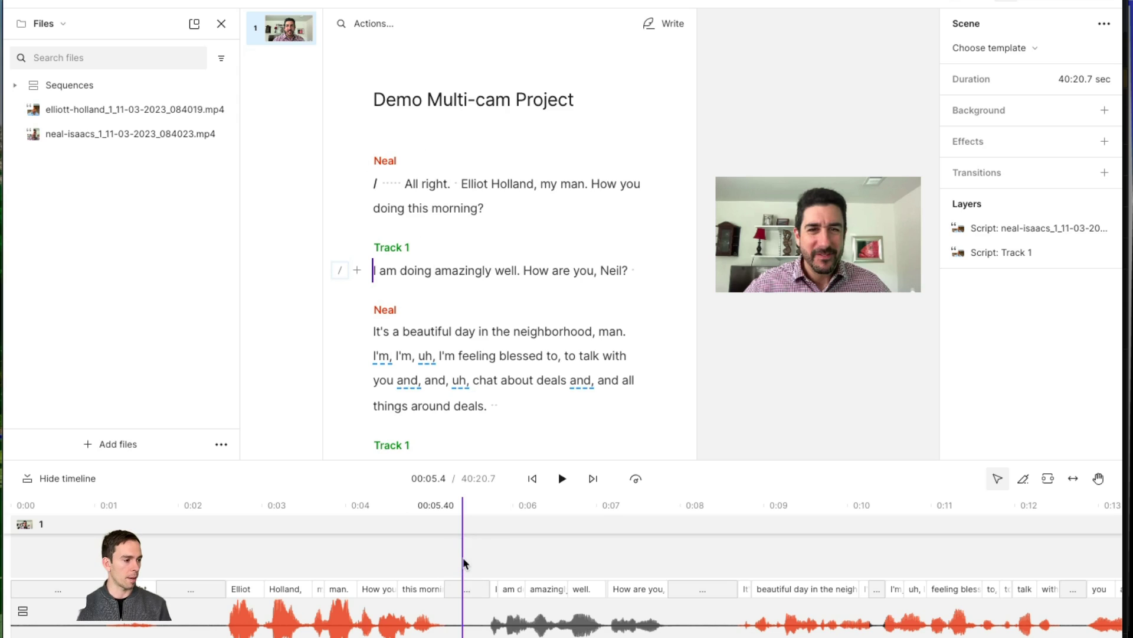
pyautogui.write('/')
# Add a scene break before 'It's' to start a third scene.
pyautogui.click(293, 554)
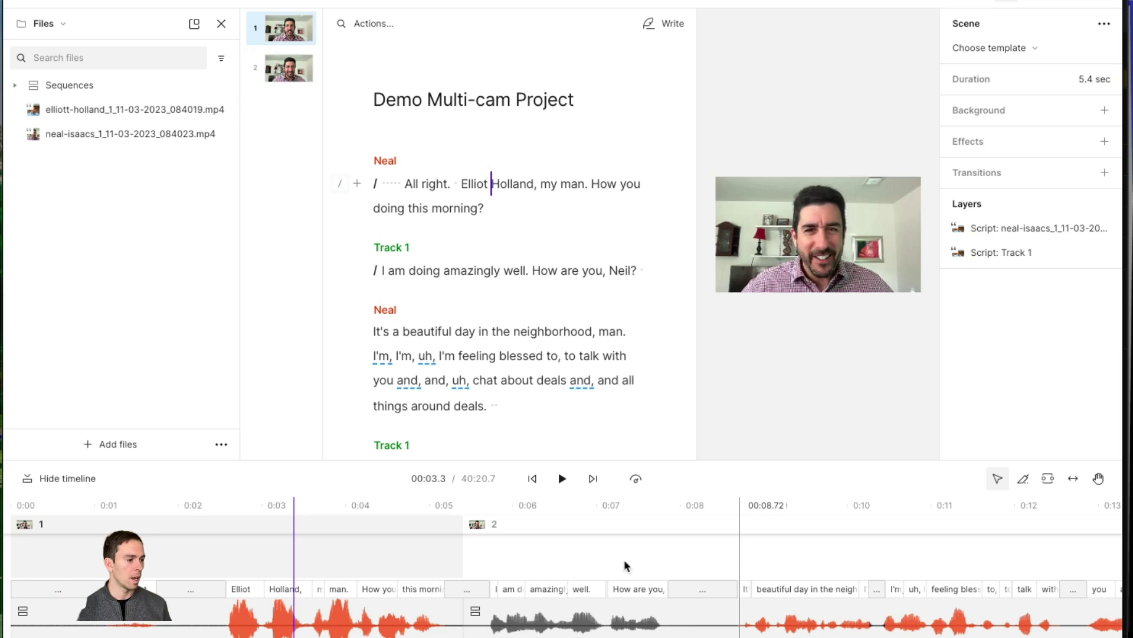
pyautogui.click(717, 566)
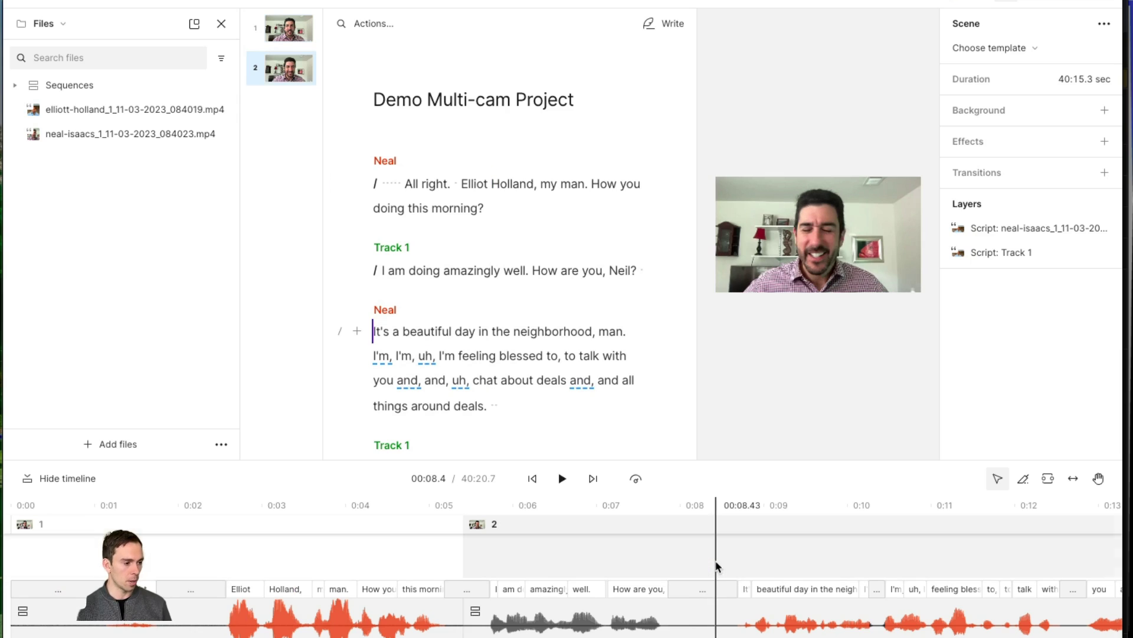
pyautogui.press('/')
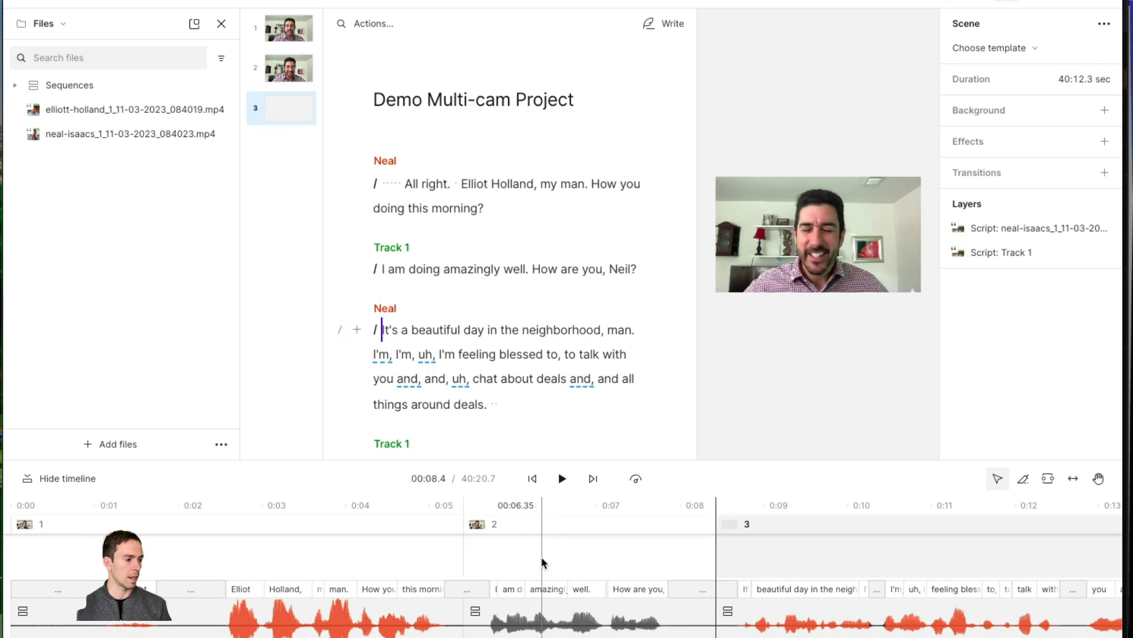
# Put the Track 1 camera layer on top in scene 2 and check each scene's camera.
pyautogui.click(542, 562)
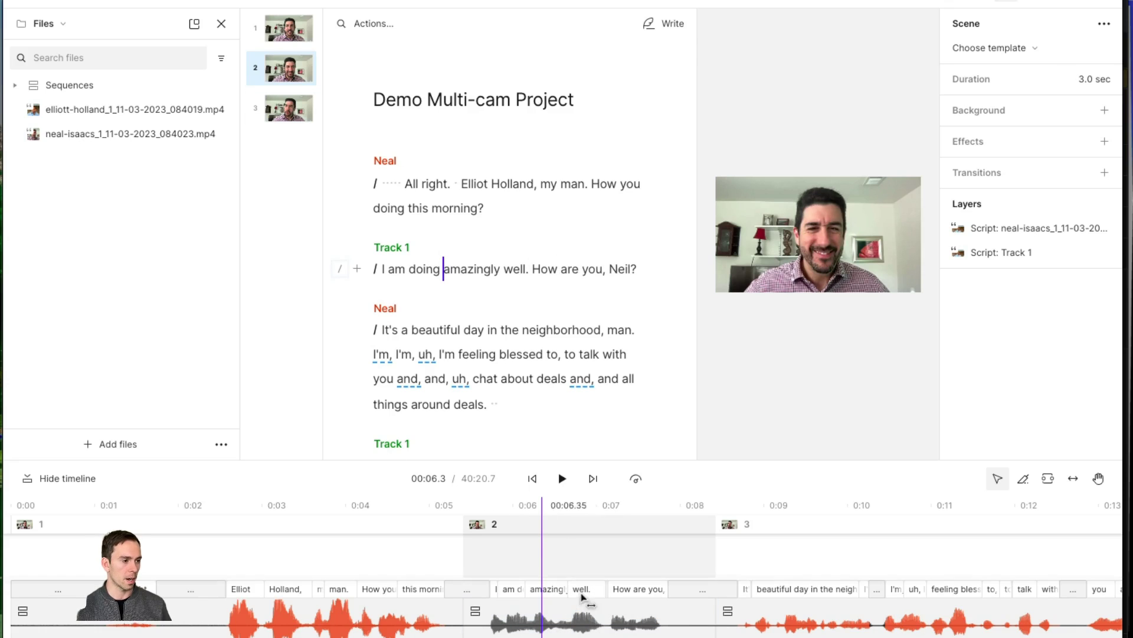
pyautogui.moveTo(1022, 256); pyautogui.dragTo(1019, 227)
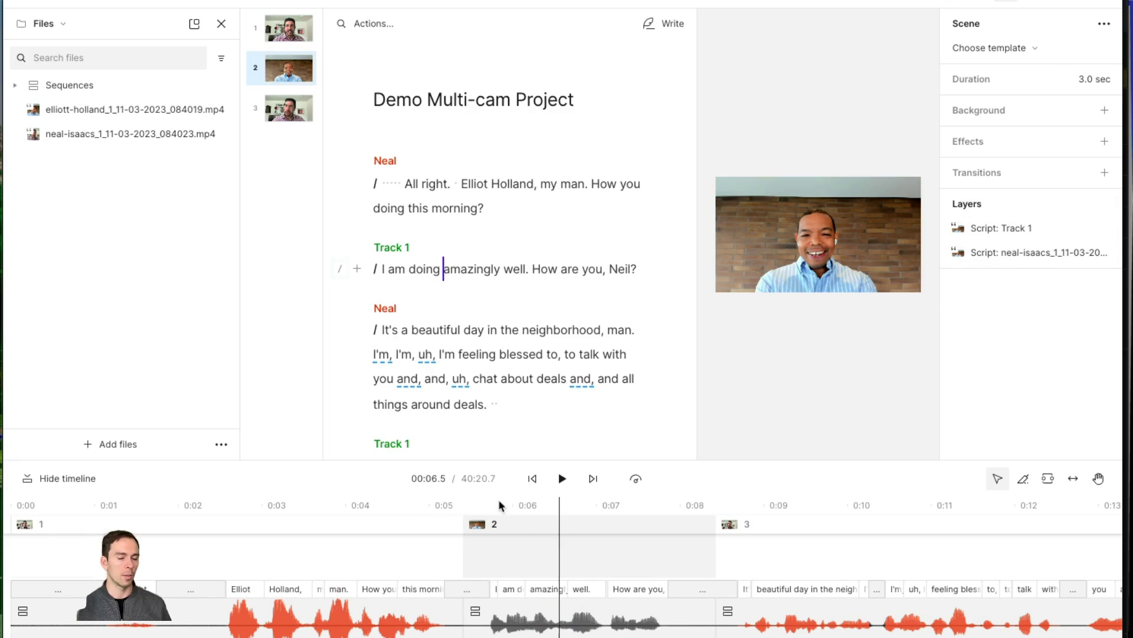
pyautogui.click(269, 614)
pyautogui.click(395, 569)
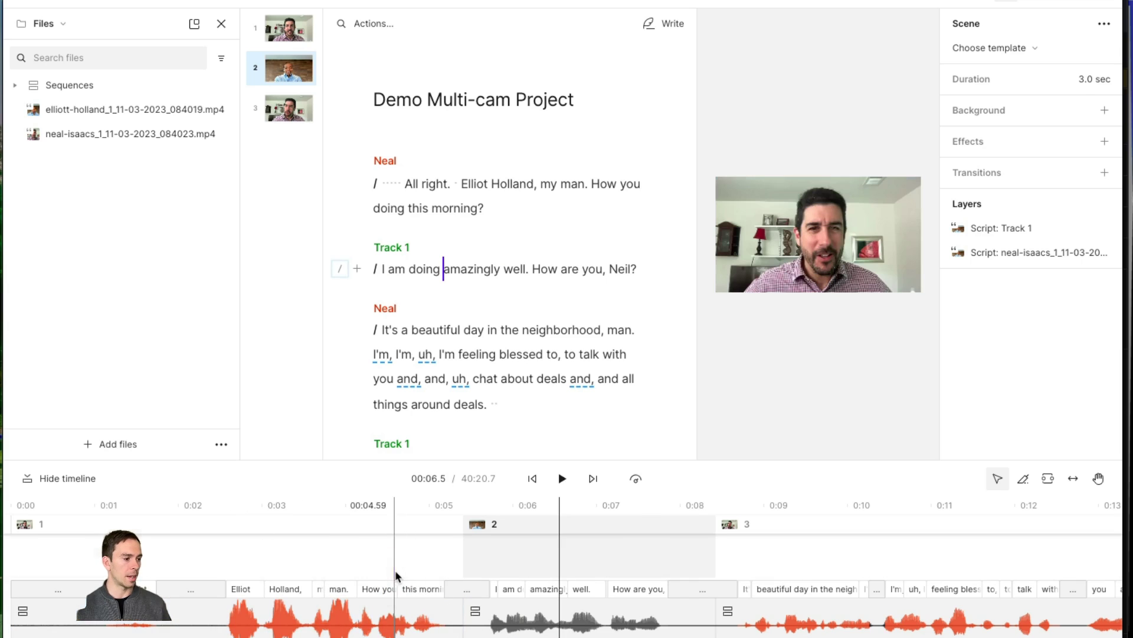
pyautogui.click(561, 561)
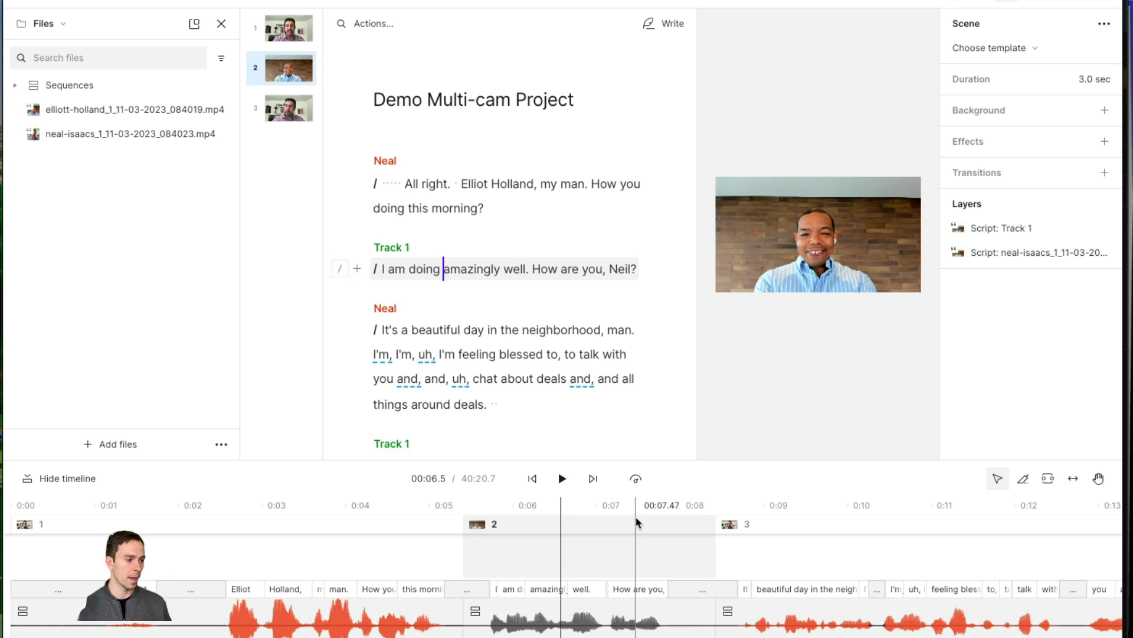
pyautogui.click(742, 524)
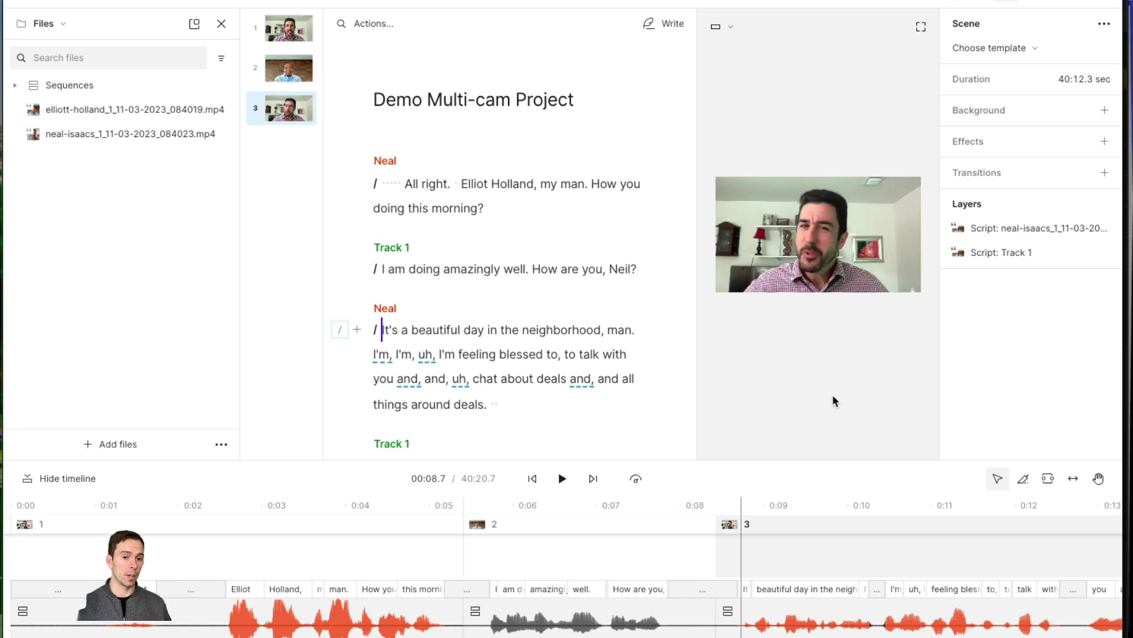
# Set the video's Multi-cam mode to Active speaker and review the resulting scenes.
pyautogui.click(841, 272)
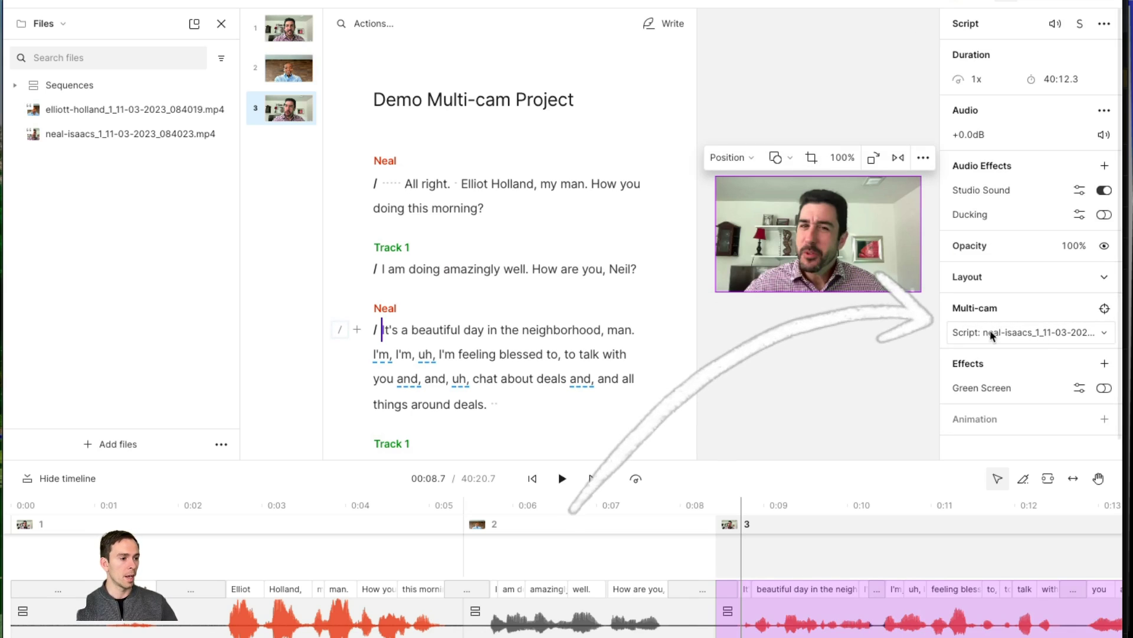
pyautogui.click(975, 331)
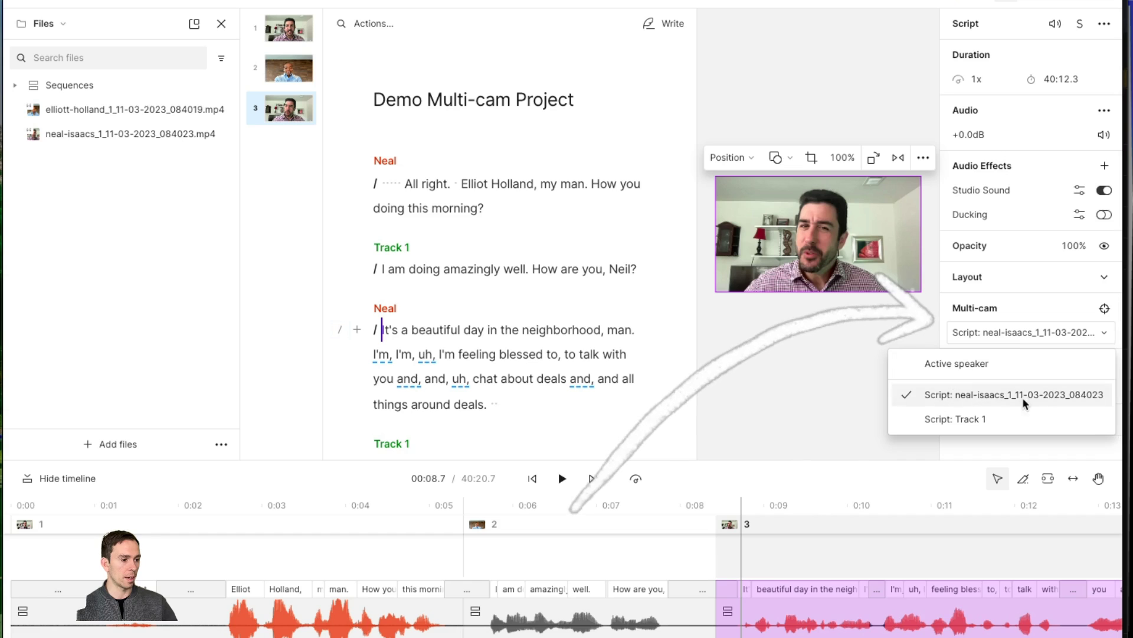
pyautogui.click(952, 364)
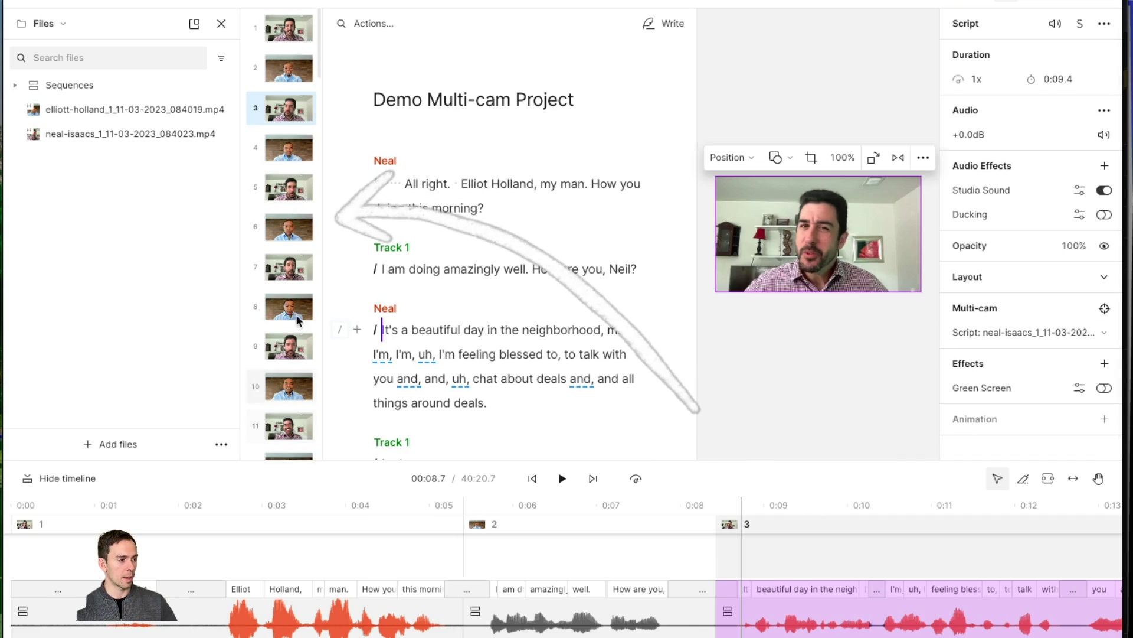
pyautogui.scroll(-6, 282, 250)
pyautogui.scroll(-3, 282, 251)
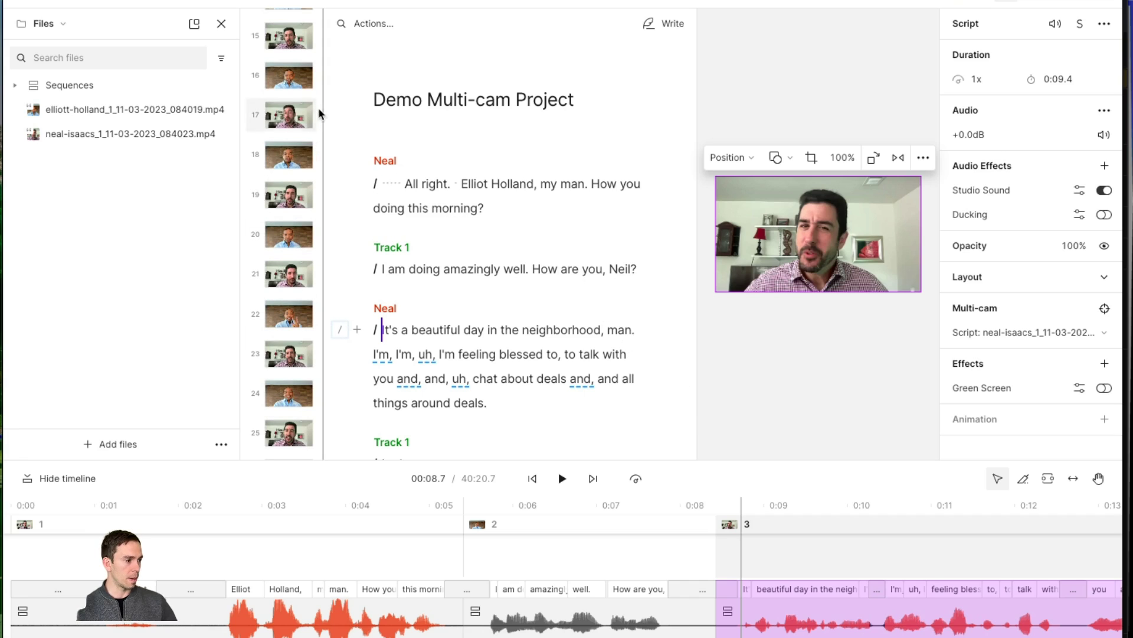
pyautogui.moveTo(322, 121); pyautogui.dragTo(318, 5)
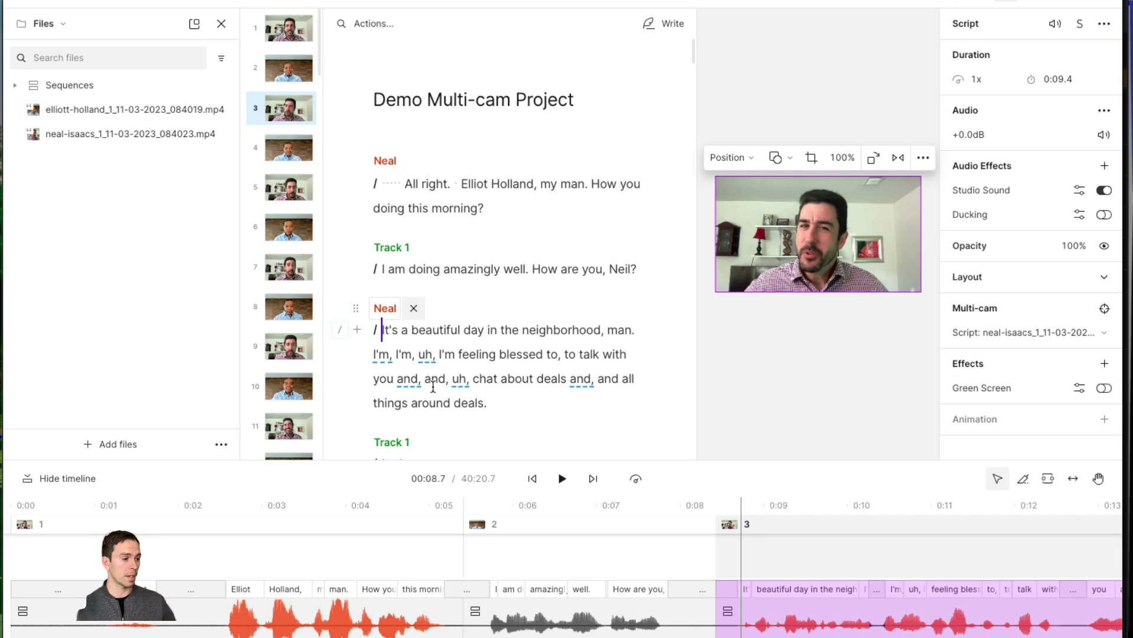
pyautogui.hscroll(10, 864, 588)
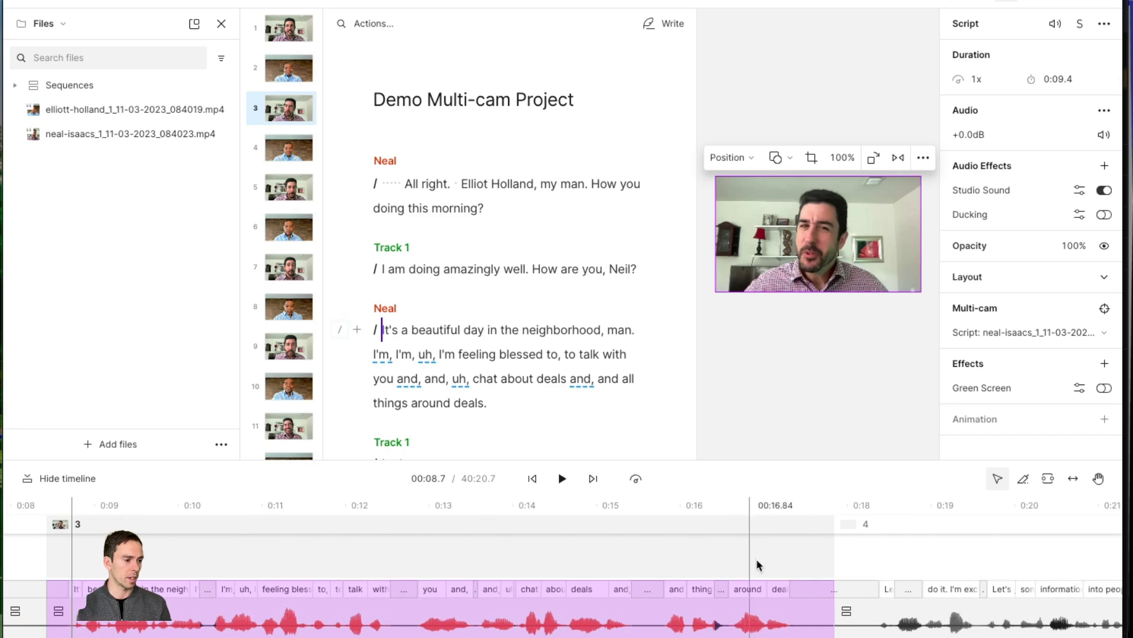
pyautogui.click(796, 588)
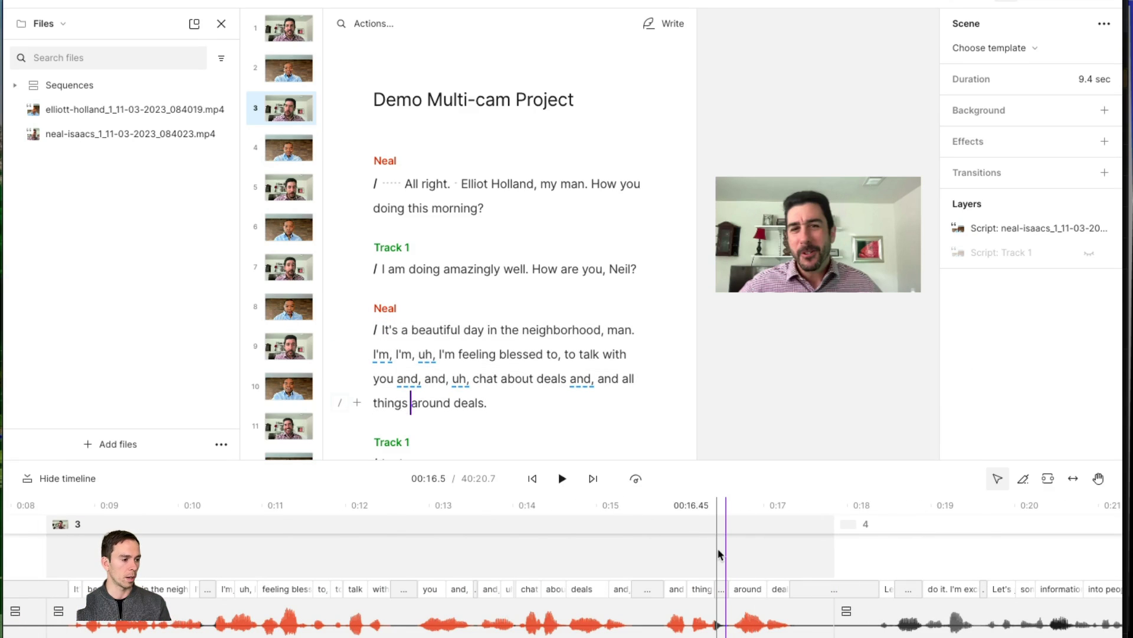
pyautogui.press('space')
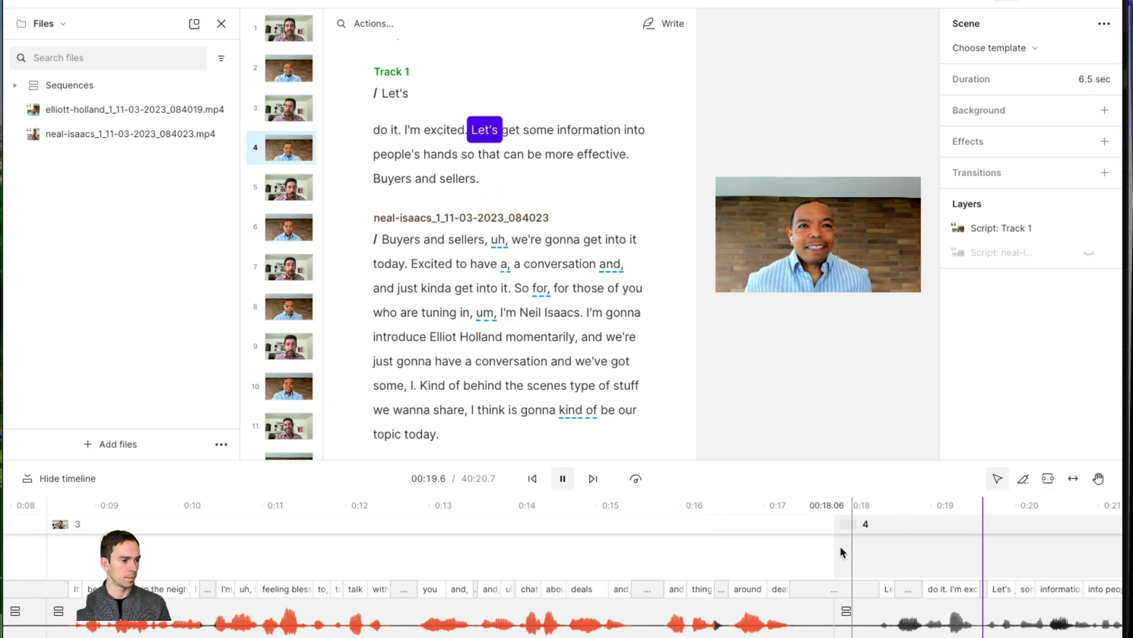
pyautogui.press('space')
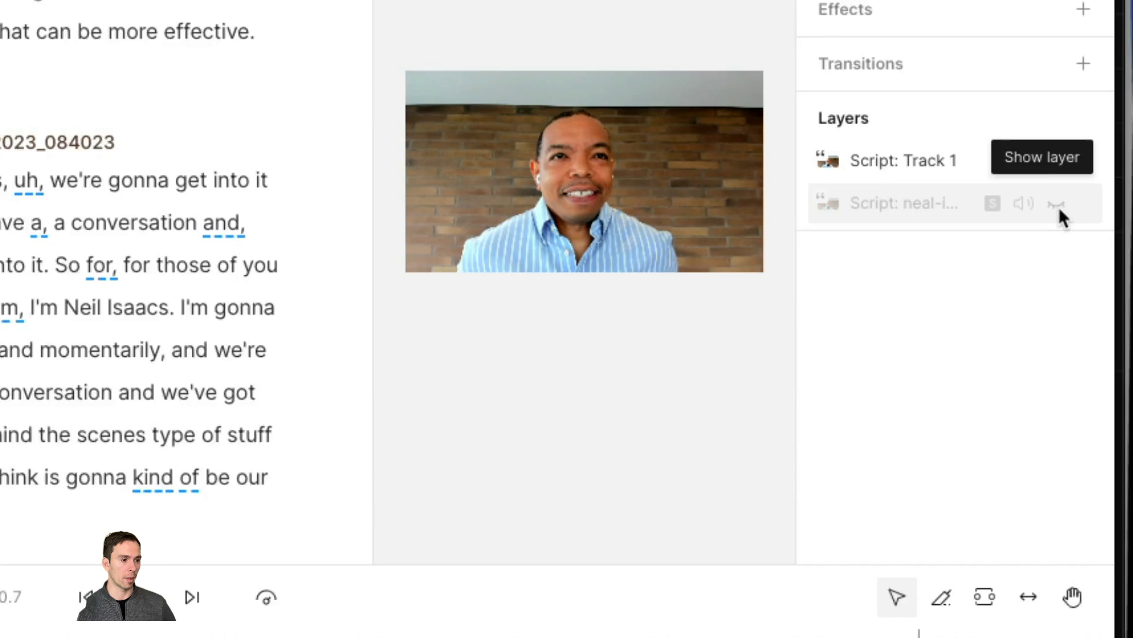
# Unhide the hidden second camera layer in scene 4.
pyautogui.click(1056, 205)
pyautogui.click(1056, 205)
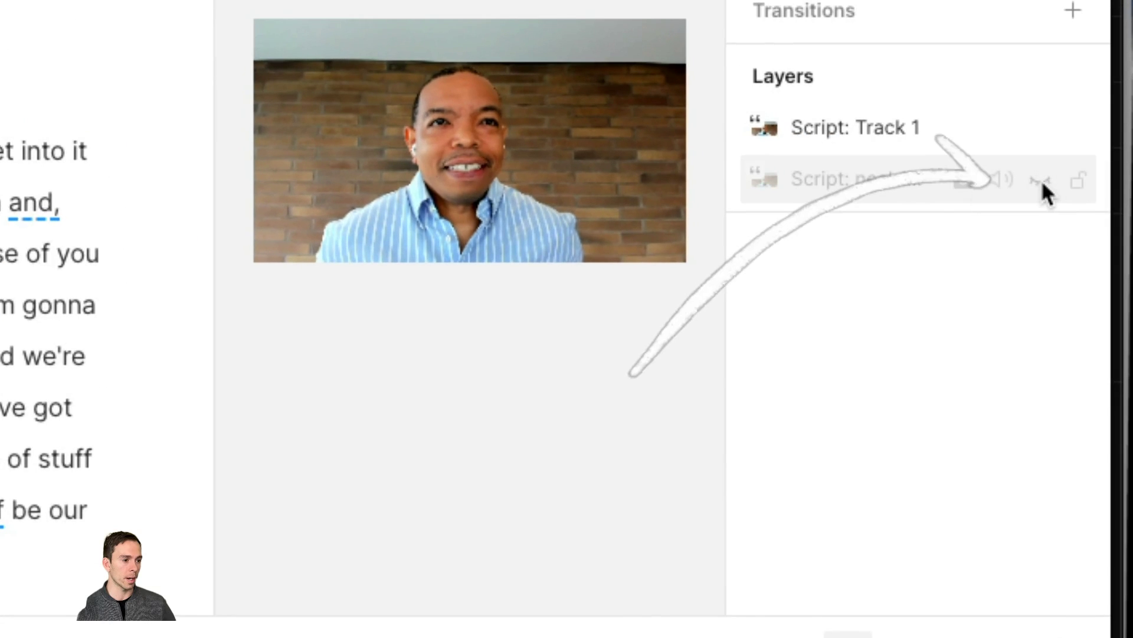
pyautogui.click(1042, 180)
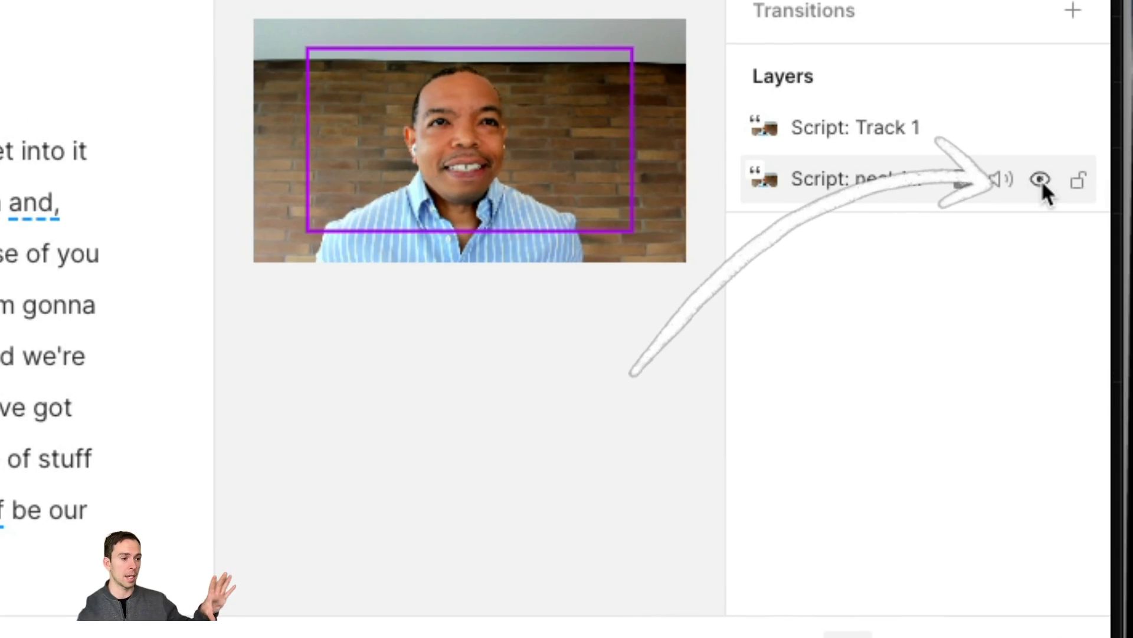
pyautogui.click(1041, 180)
pyautogui.click(1042, 179)
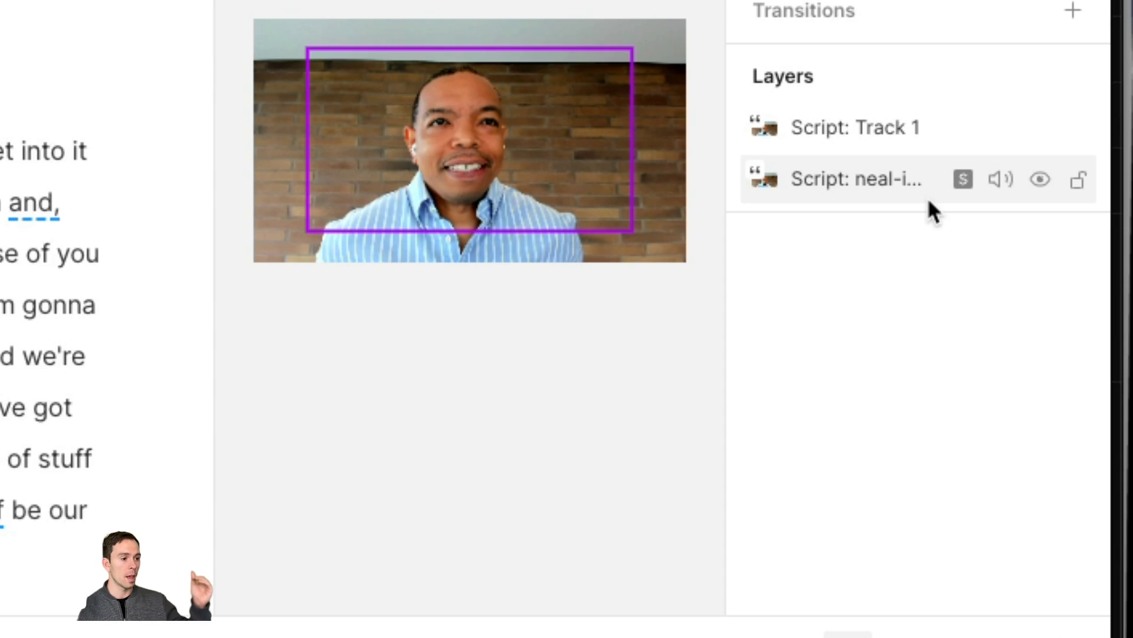
# Drag the second camera layer above Script: Track 1.
pyautogui.click(859, 180)
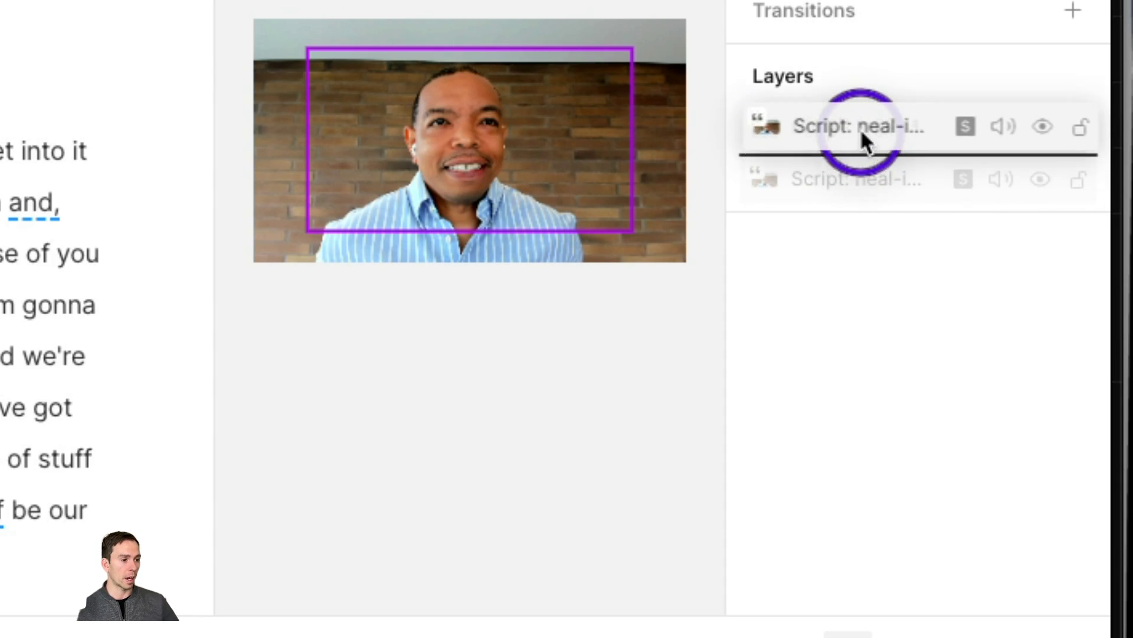
pyautogui.moveTo(860, 129); pyautogui.dragTo(859, 105)
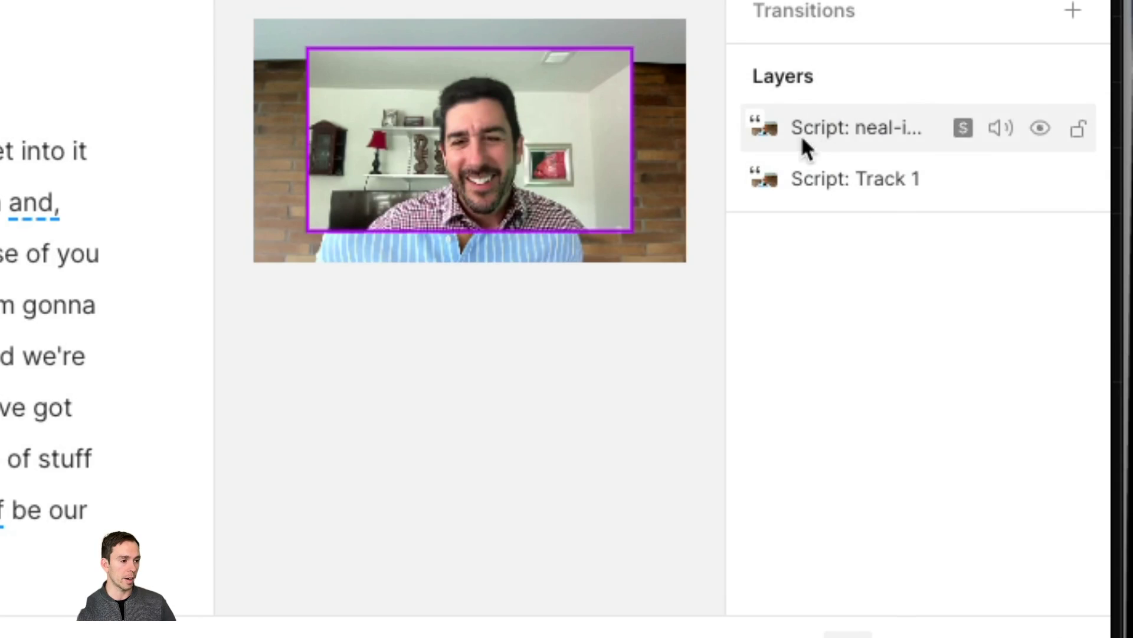
pyautogui.click(471, 175)
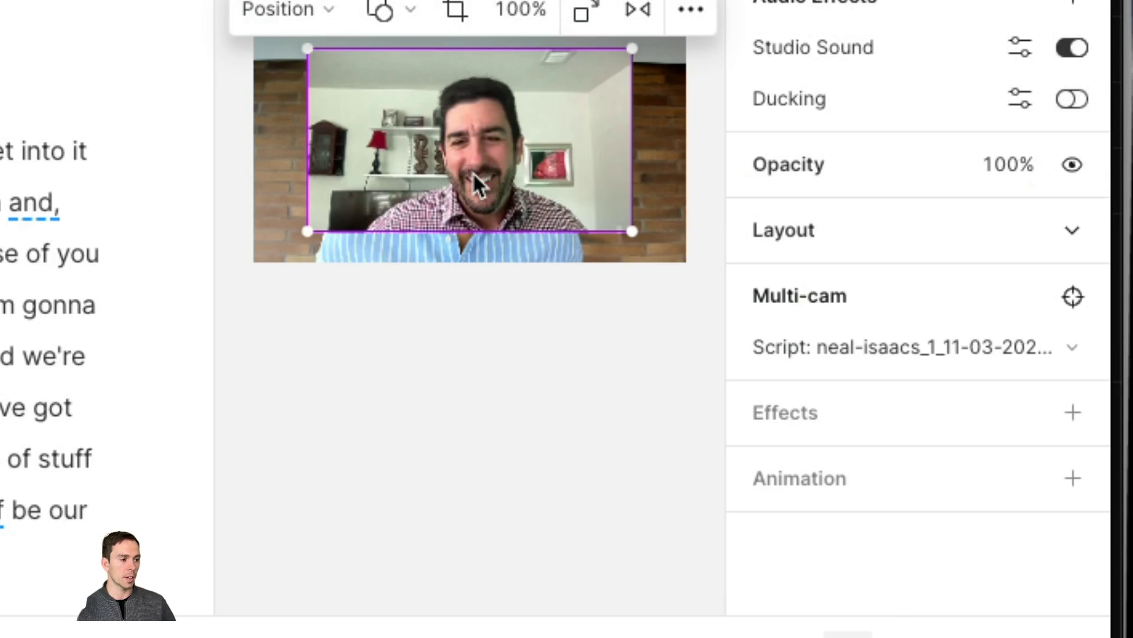
# Set the top camera video to Fill canvas and drag the Track 1 layer above it.
pyautogui.click(300, 20)
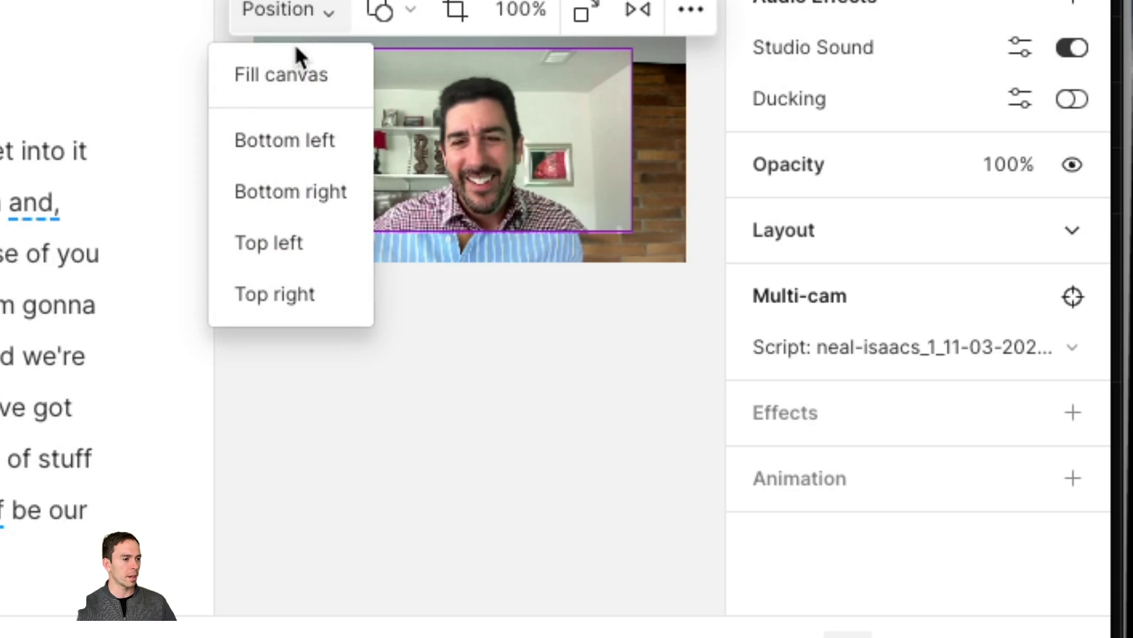
pyautogui.click(285, 83)
pyautogui.click(445, 425)
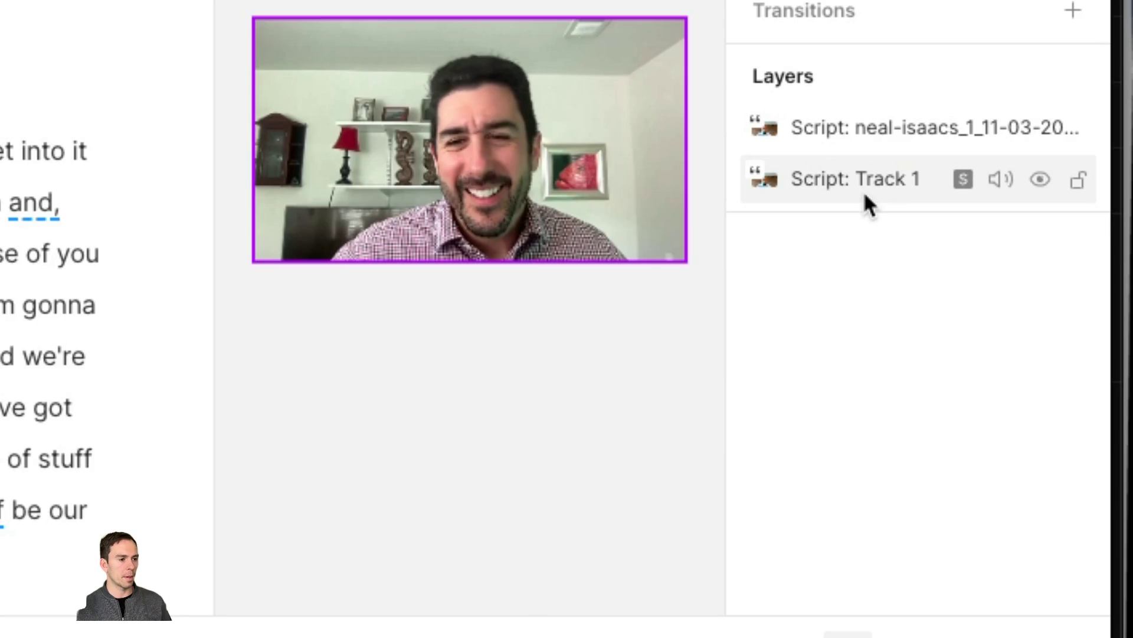
pyautogui.moveTo(863, 185); pyautogui.dragTo(867, 118)
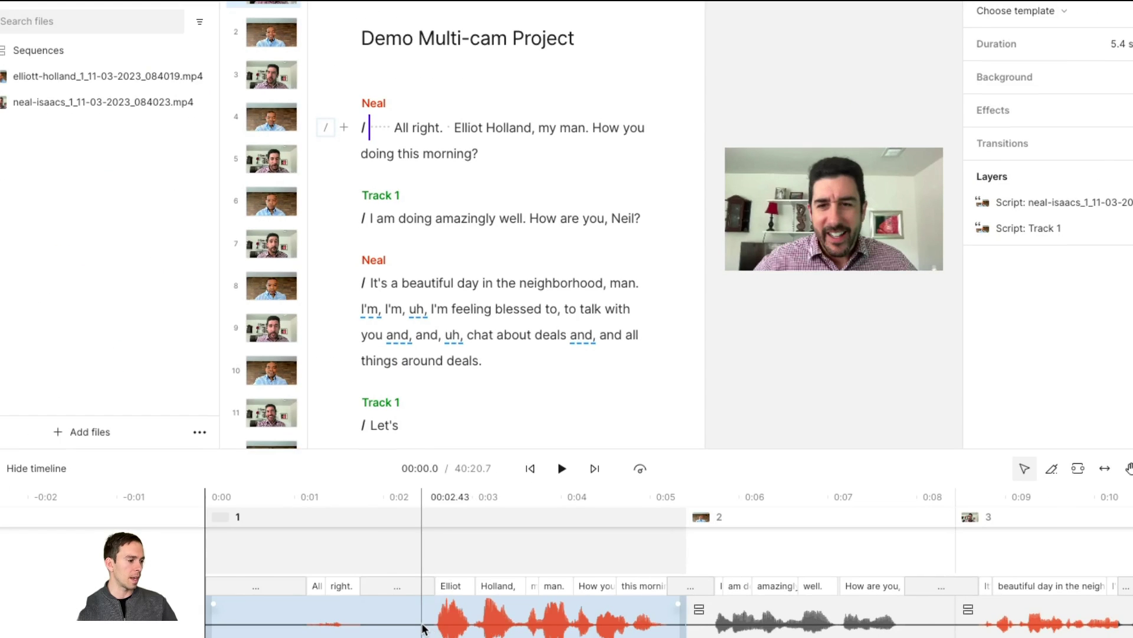
# Open the multicam clip's sequence editor and zoom the timeline around 0:15–0:24.
pyautogui.rightClick(424, 592)
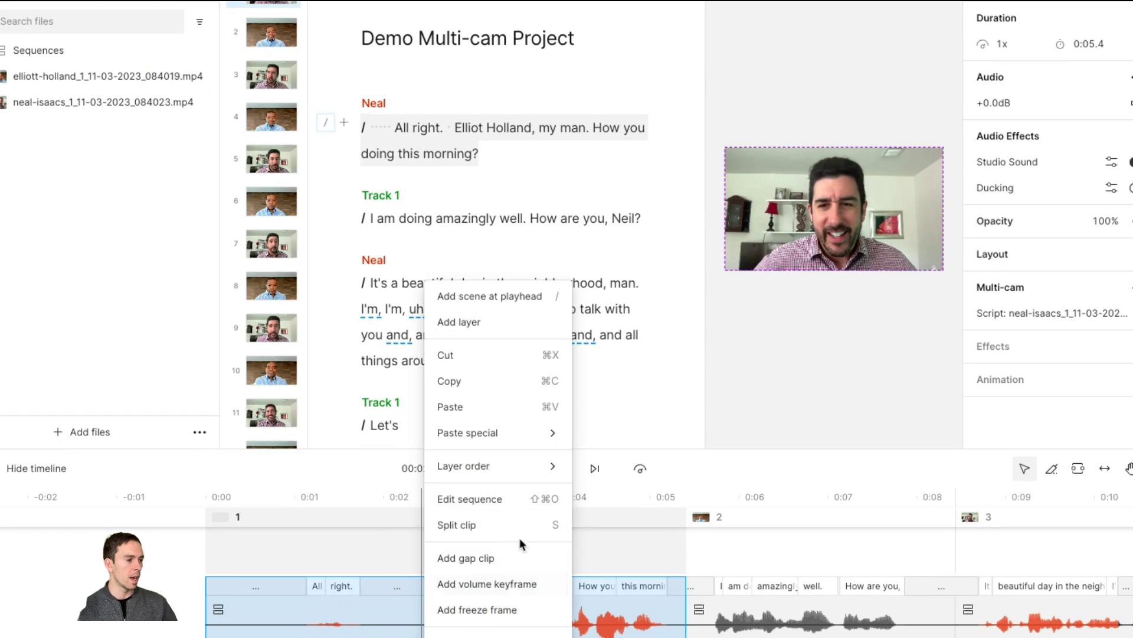
pyautogui.click(501, 505)
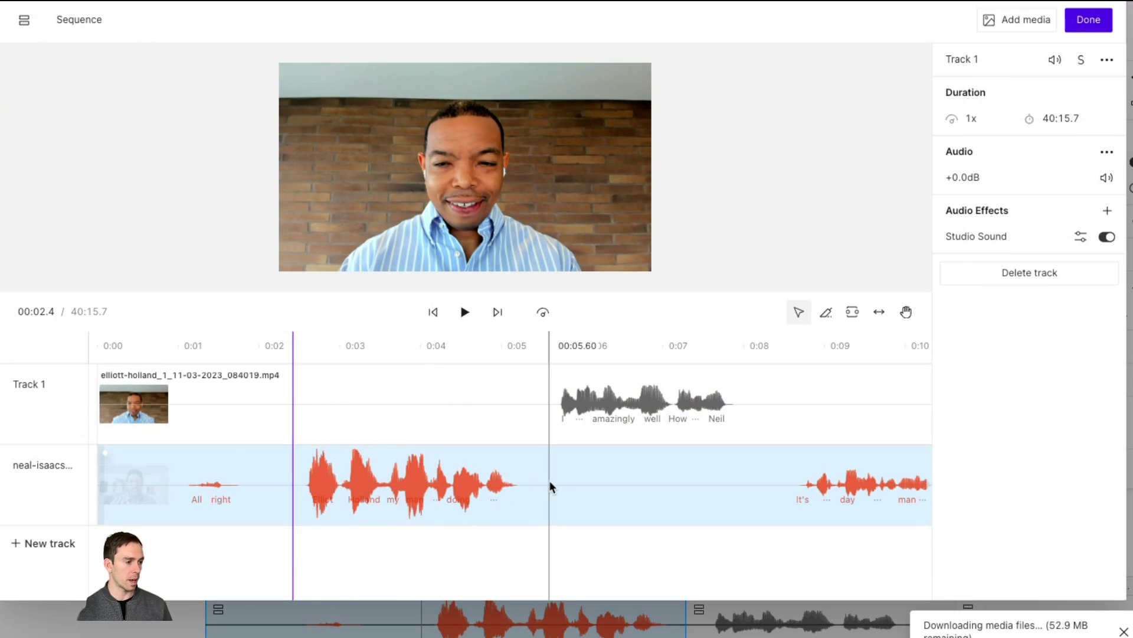
pyautogui.scroll(-5, 558, 483)
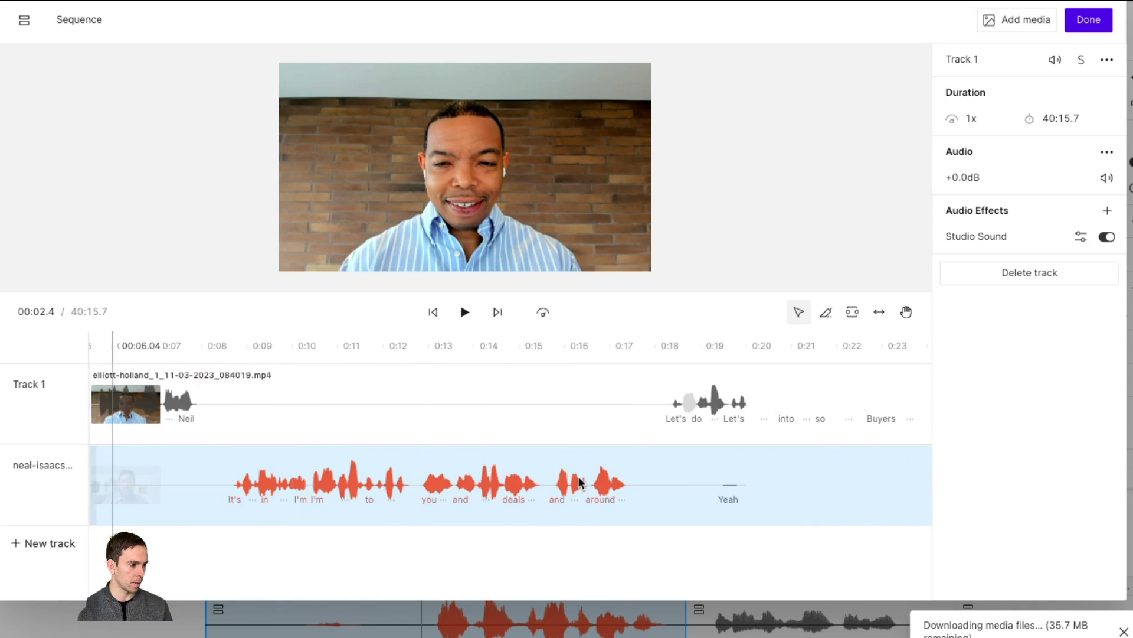
pyautogui.scroll(5, 579, 483)
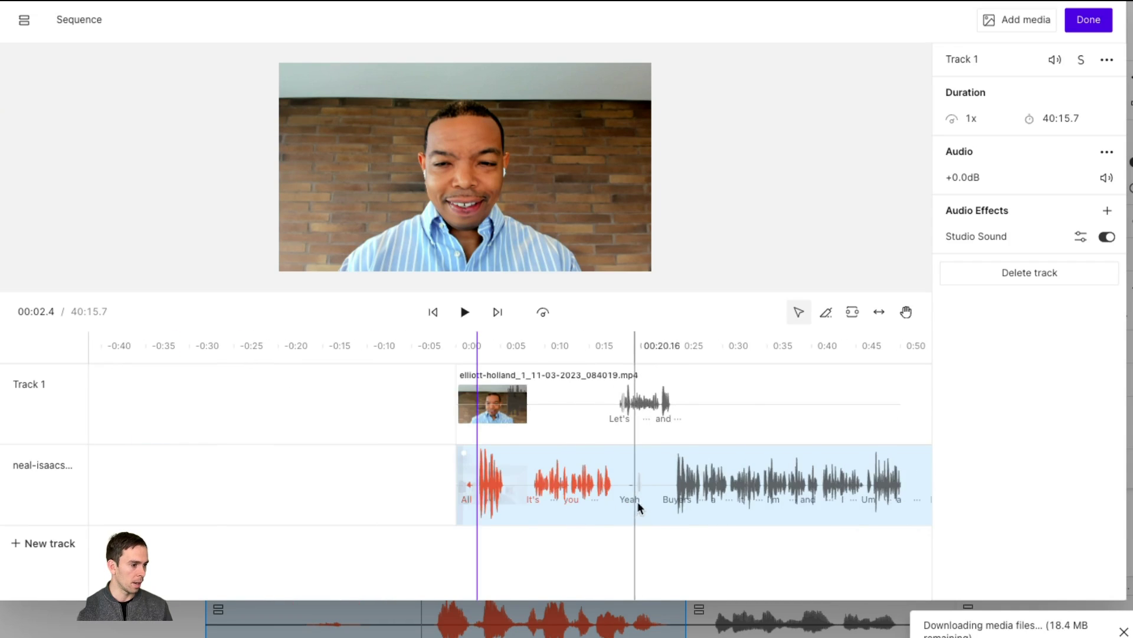
pyautogui.scroll(2, 593, 494)
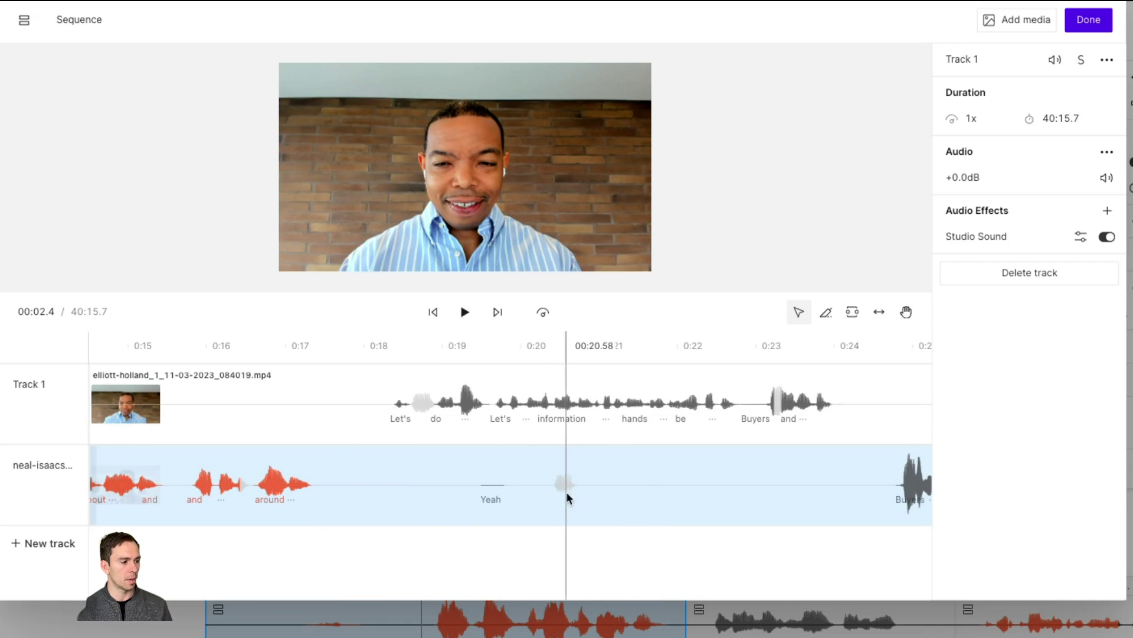
# Split the second speaker's clip at 0:19.2 and at 0:22.1.
pyautogui.click(458, 495)
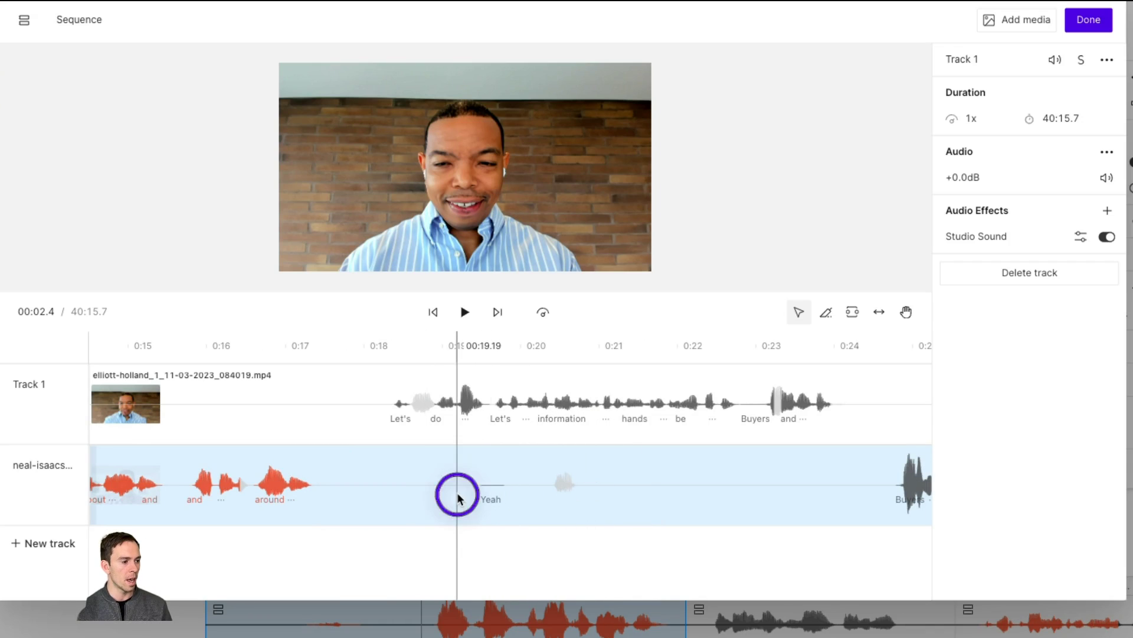
pyautogui.click(456, 345)
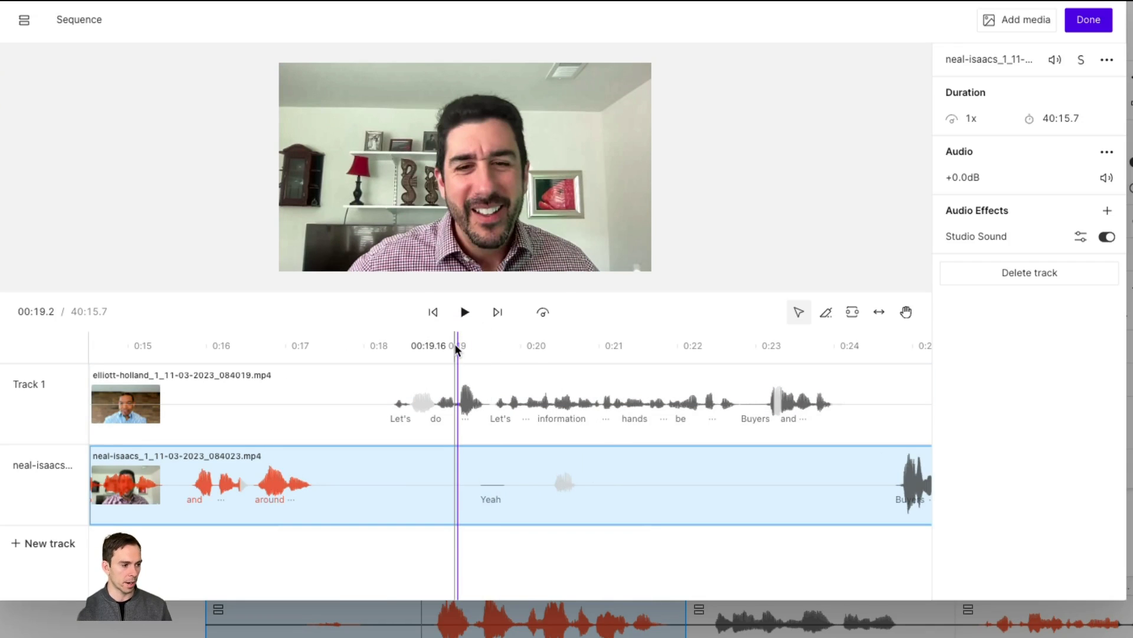
pyautogui.press('s')
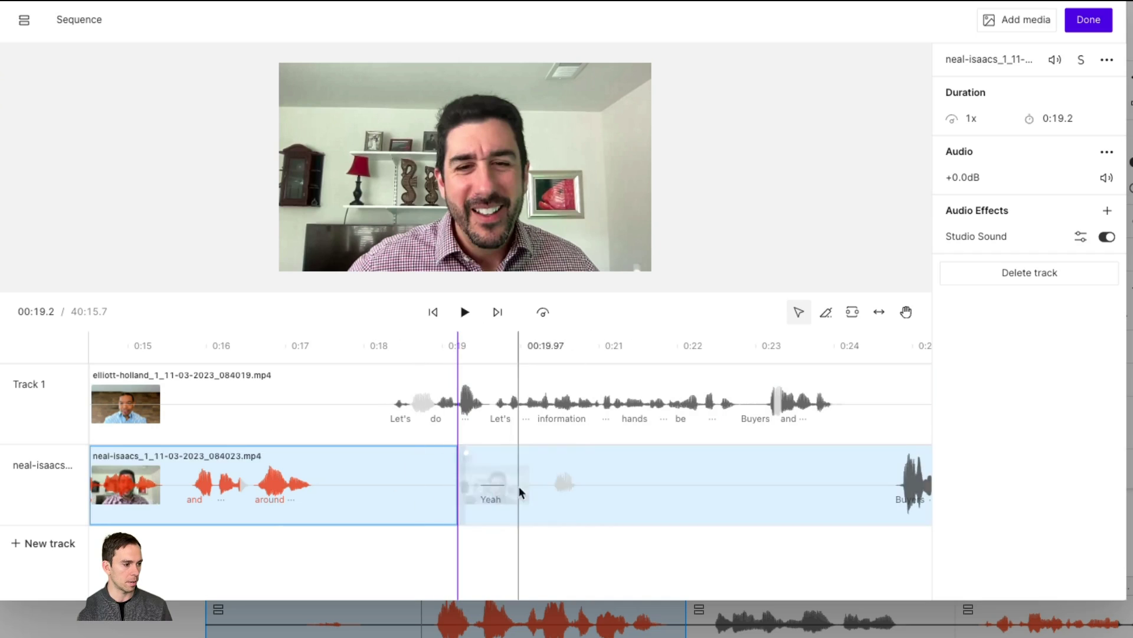
pyautogui.click(685, 345)
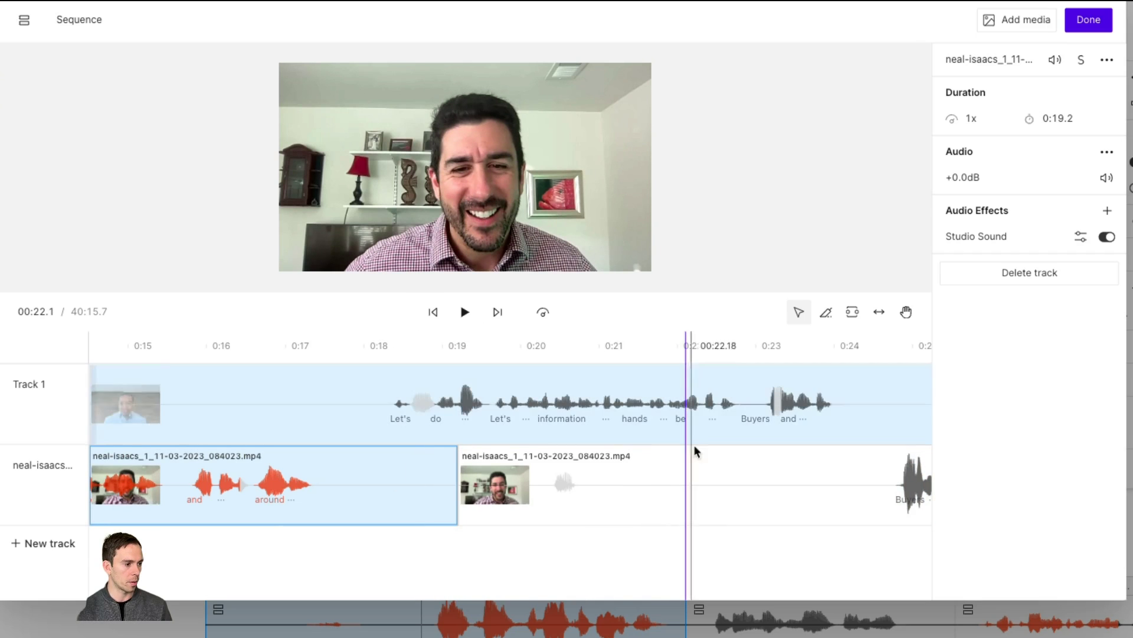
pyautogui.press('s')
# Mute the short middle 'Yeah' clip between the two cuts.
pyautogui.click(569, 494)
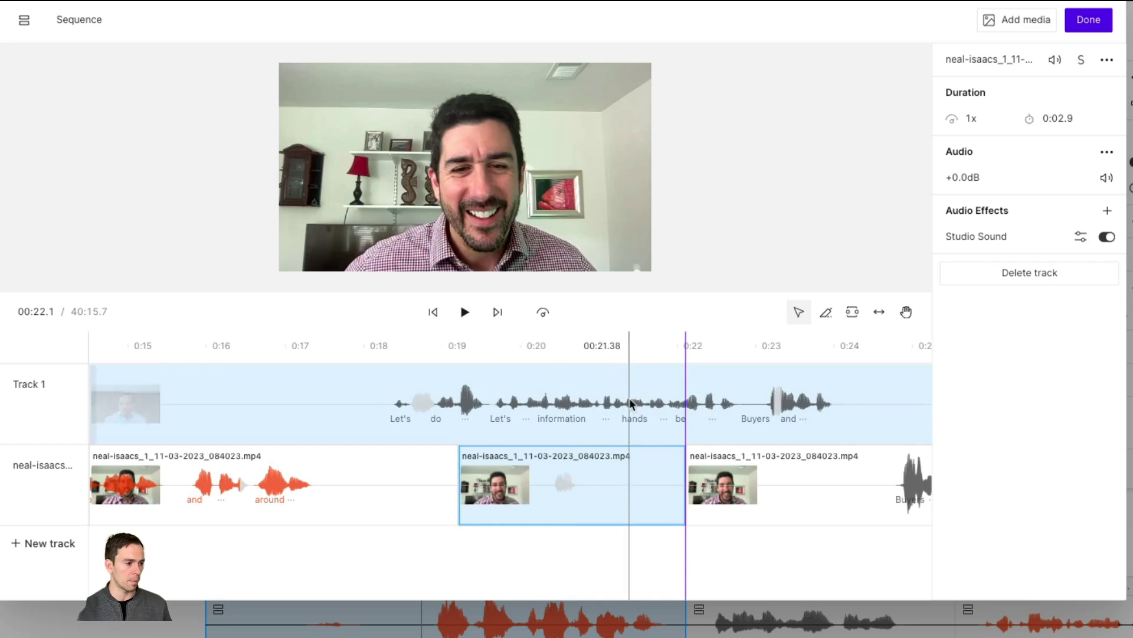
pyautogui.click(1106, 178)
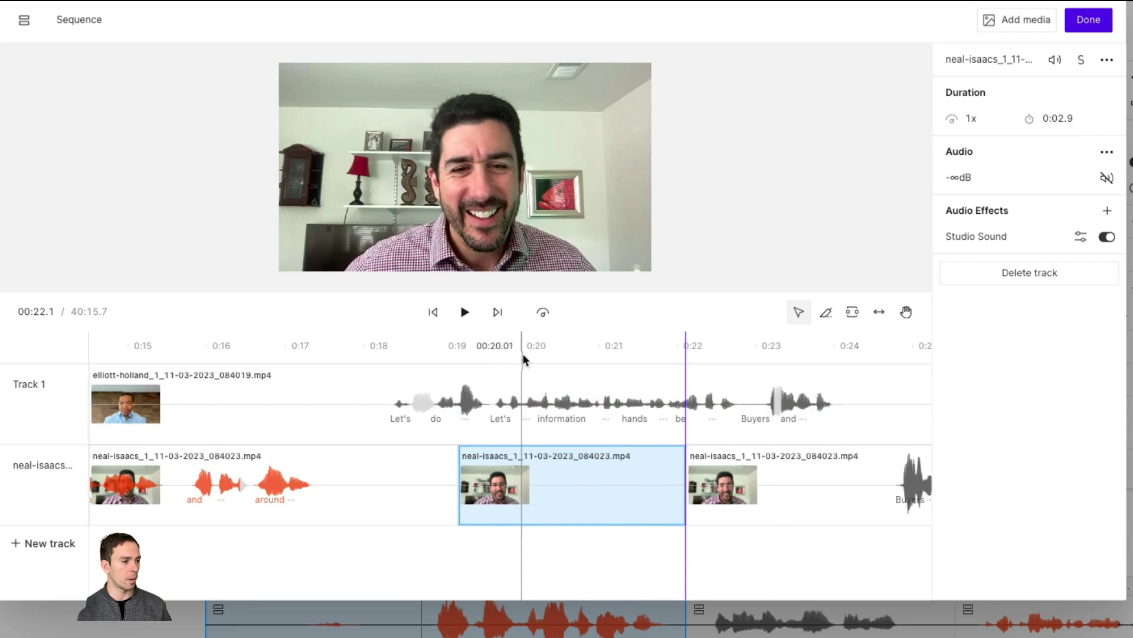
pyautogui.click(519, 375)
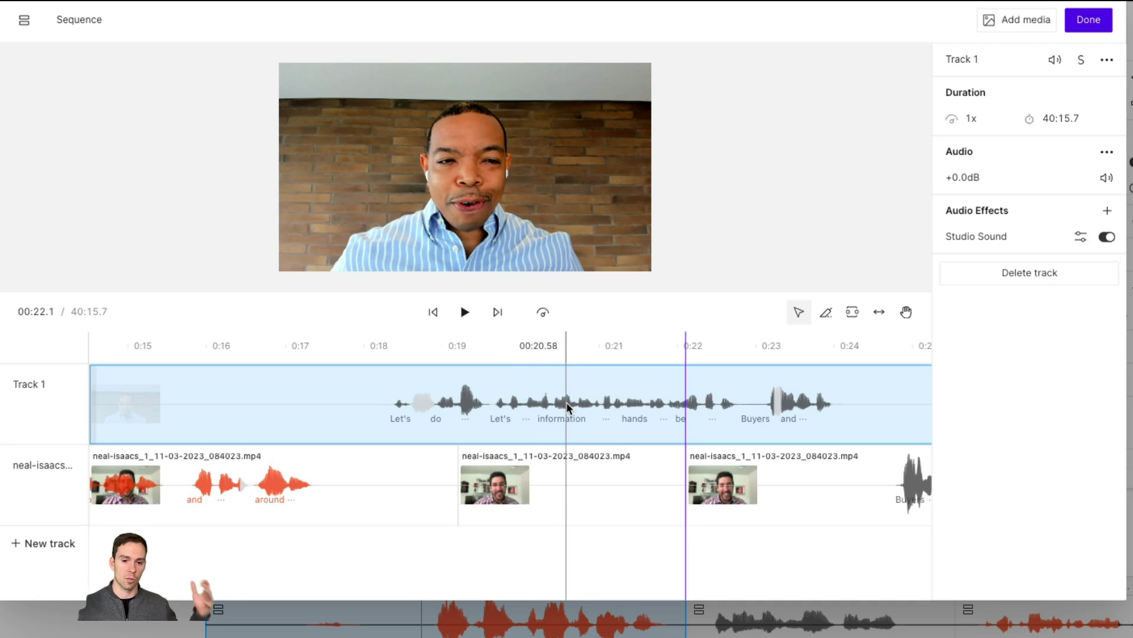
pyautogui.click(508, 505)
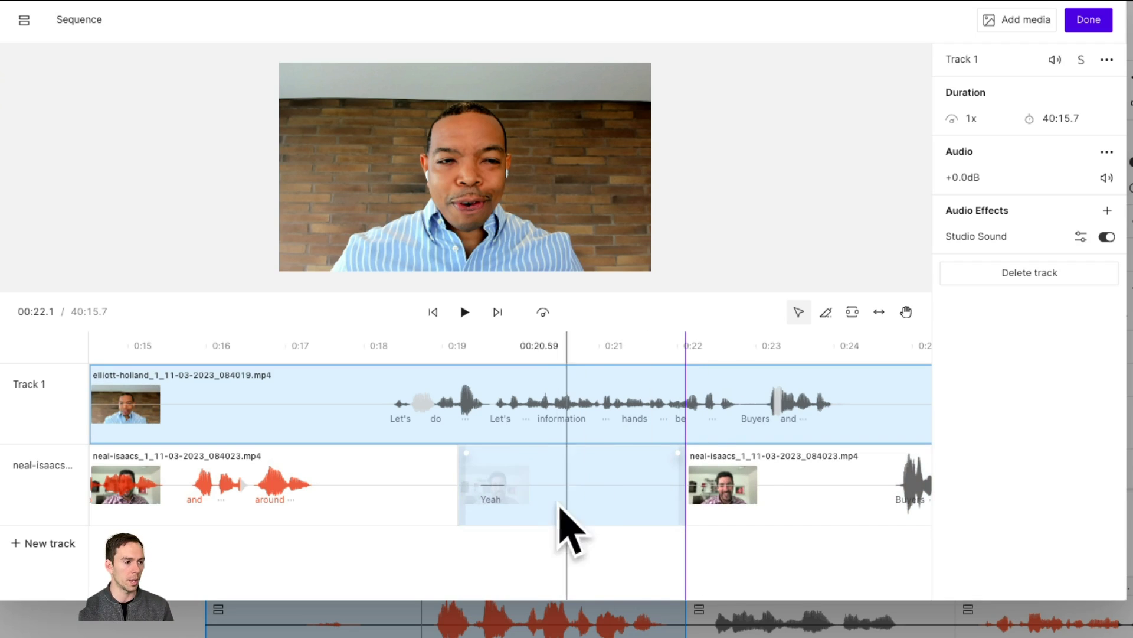
# Raise Track 1's audio gain to +3 dB.
pyautogui.scroll(-1, 554, 502)
pyautogui.scroll(-4, 553, 500)
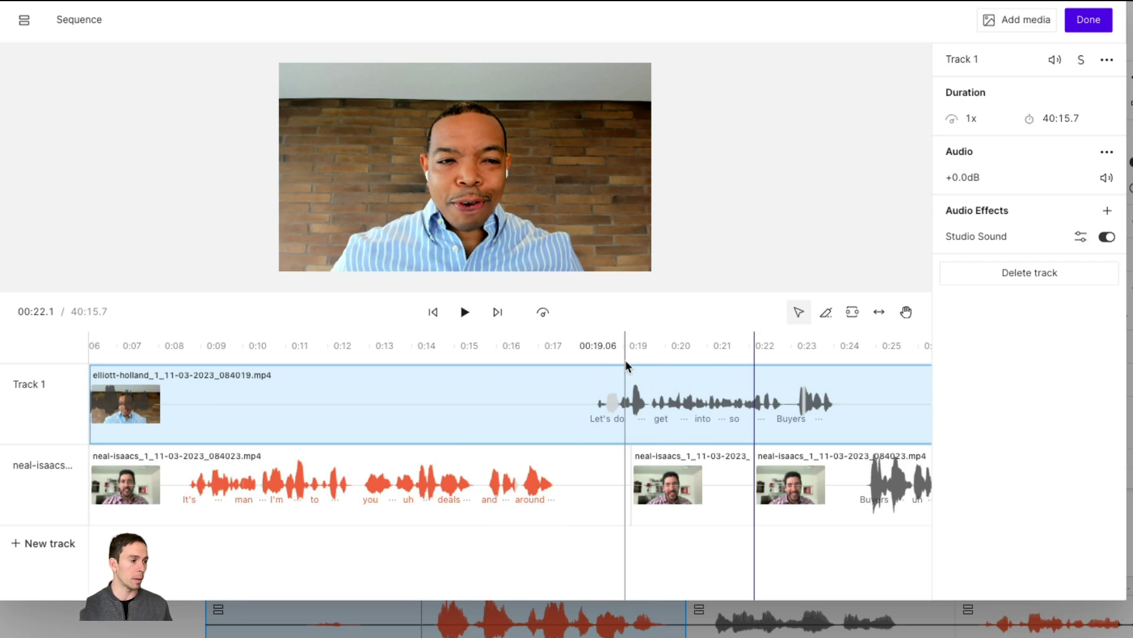
pyautogui.click(974, 178)
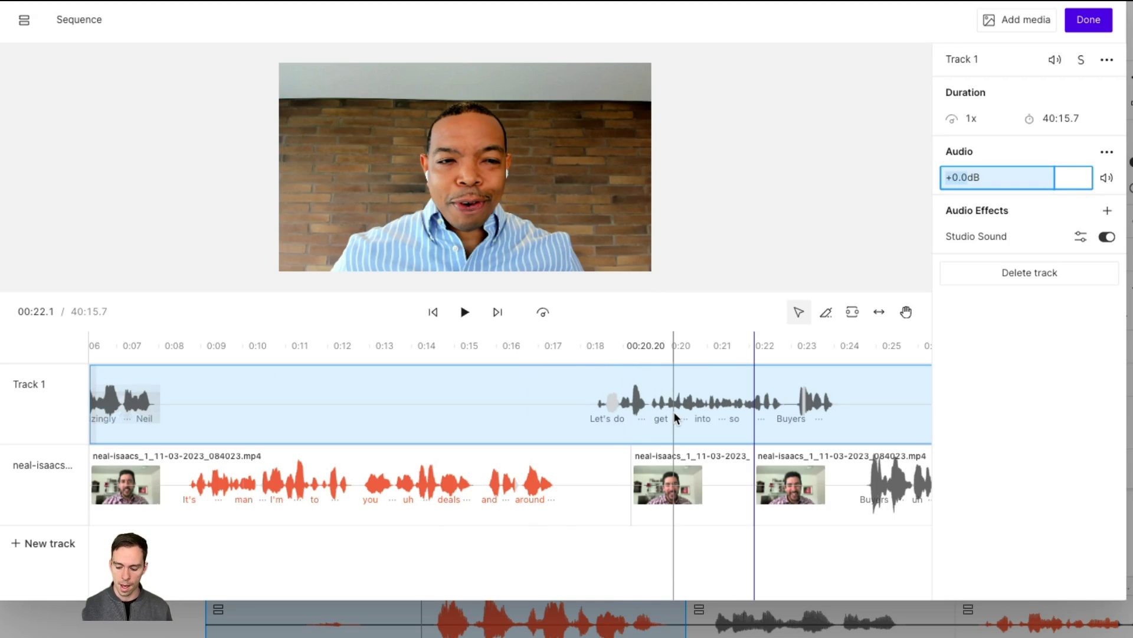
pyautogui.write('3')
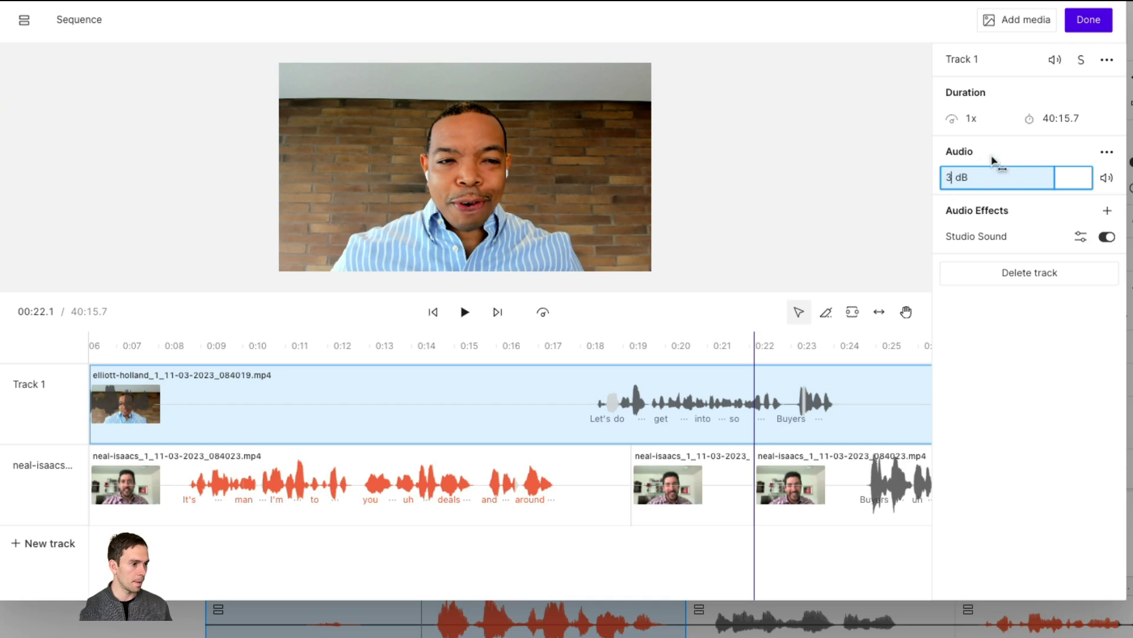
pyautogui.press('Return')
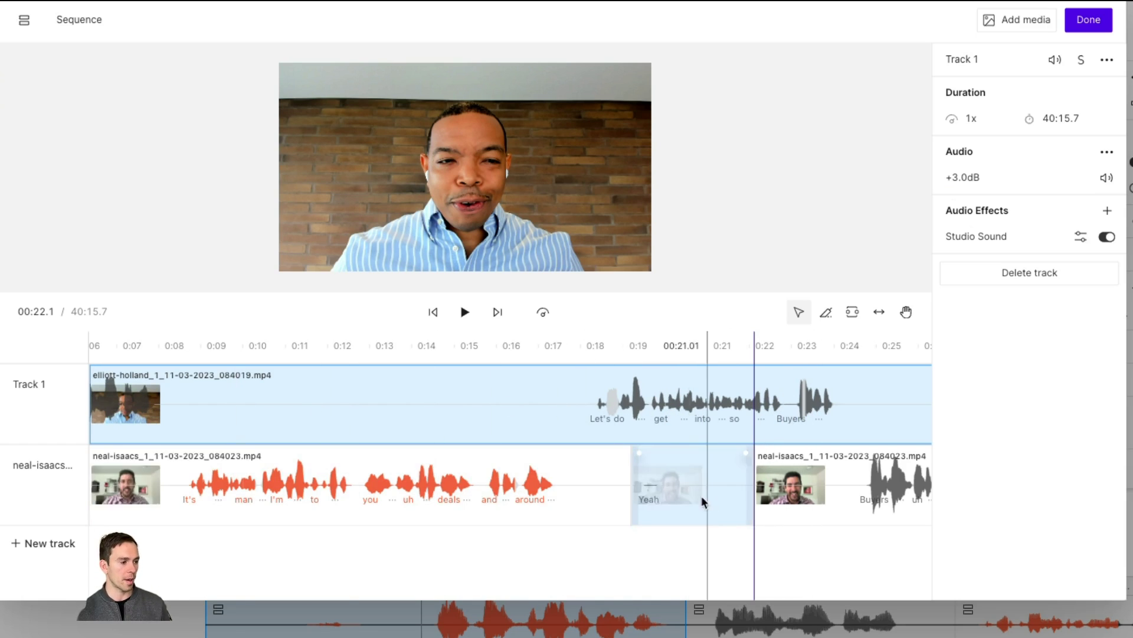
# Set the second speaker's opening clip to −2 dB gain.
pyautogui.click(590, 479)
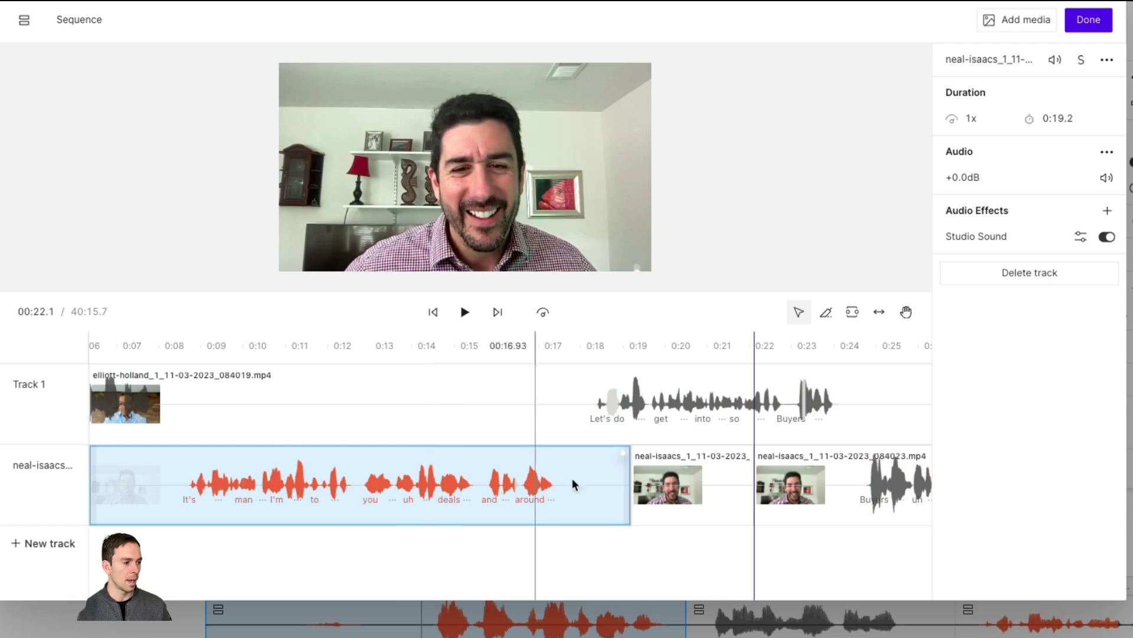
pyautogui.click(958, 179)
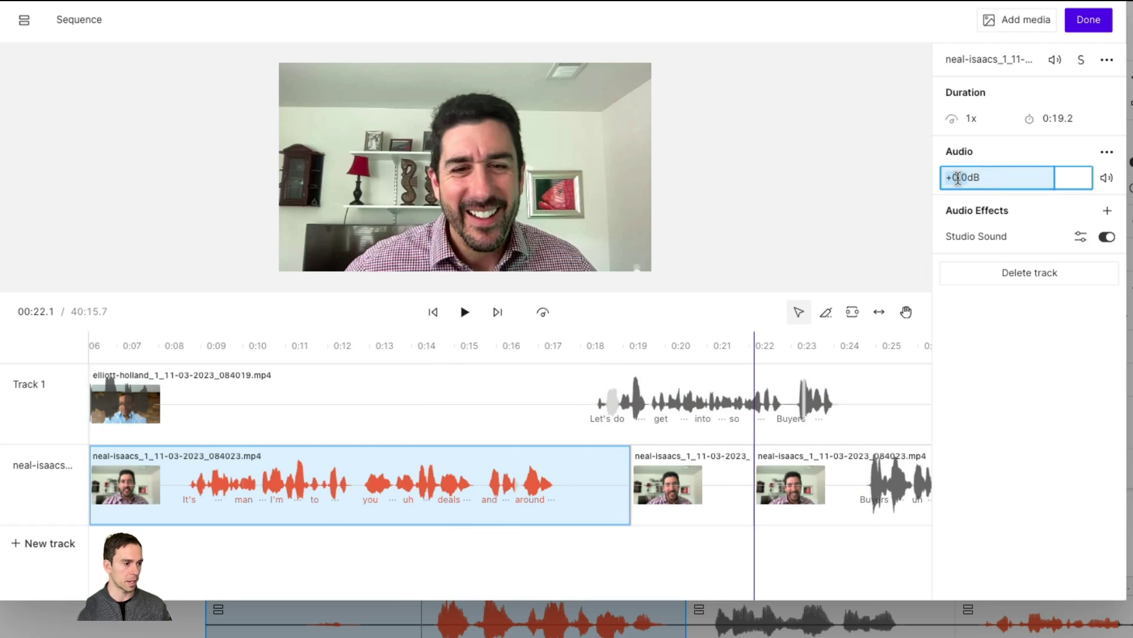
pyautogui.press('BackSpace')
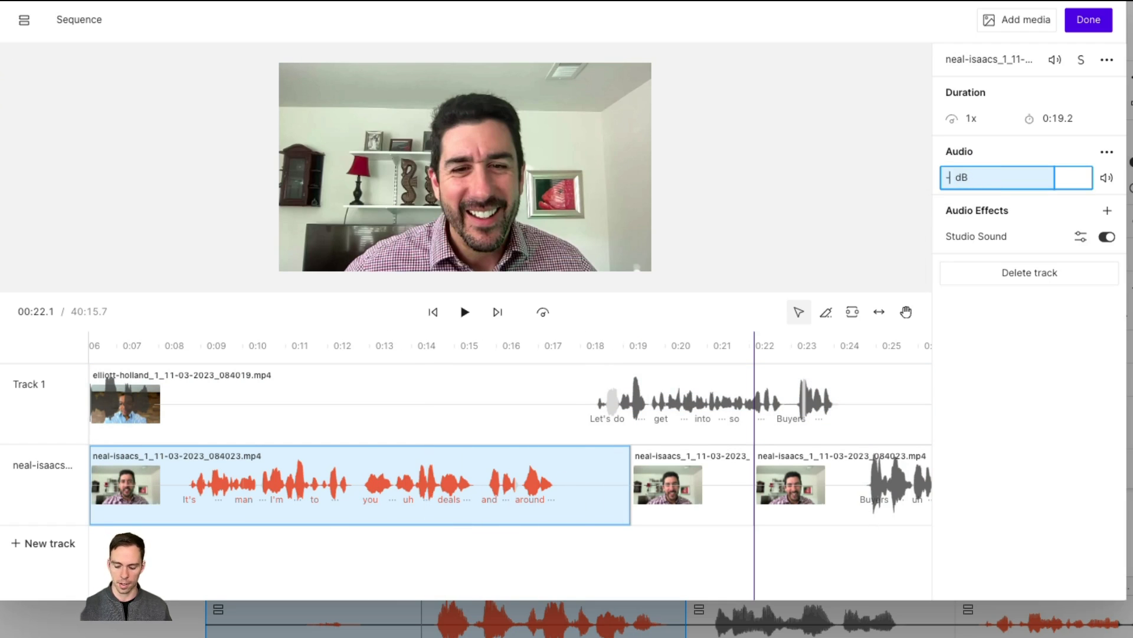
pyautogui.press('Return')
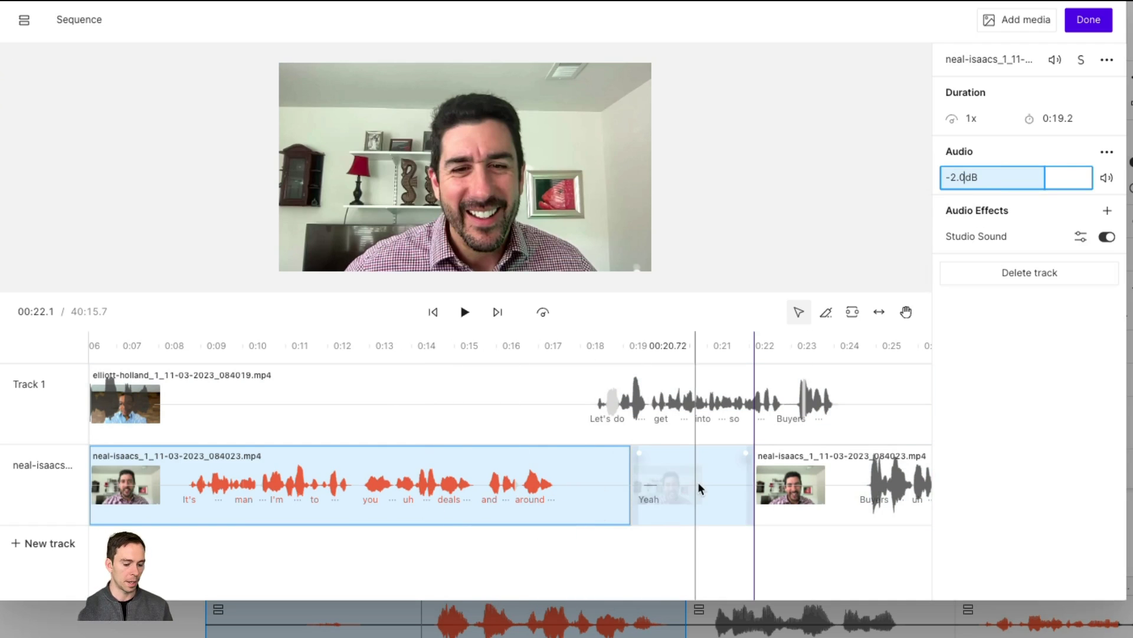
# Turn off Studio Sound on the second speaker's opening clip.
pyautogui.scroll(-2, 711, 495)
pyautogui.hscroll(2, 713, 502)
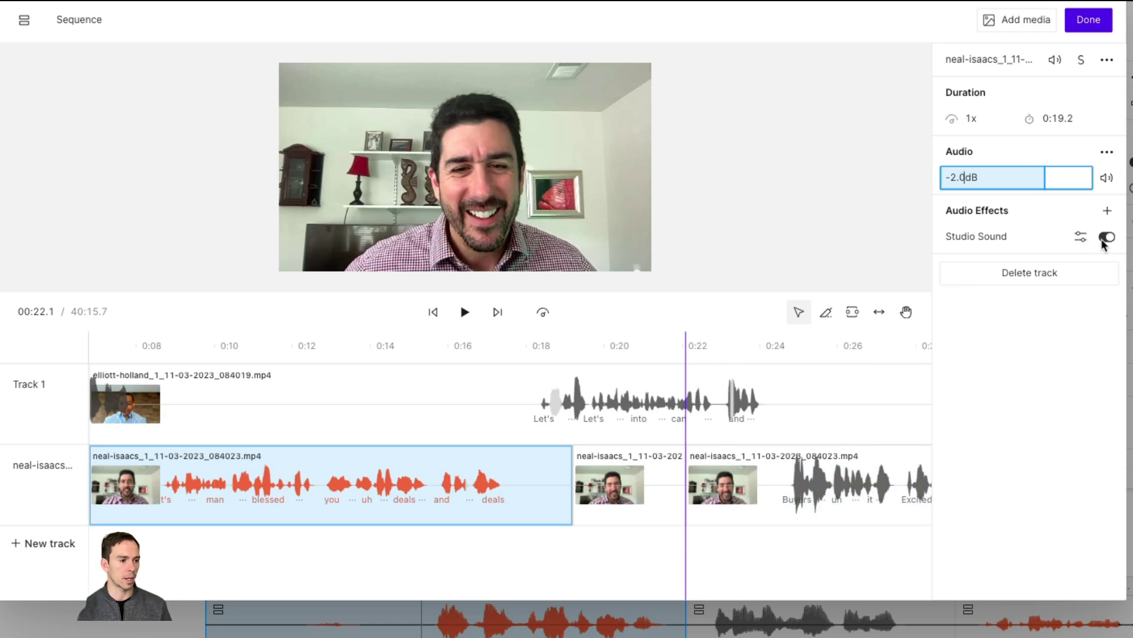
pyautogui.click(1107, 211)
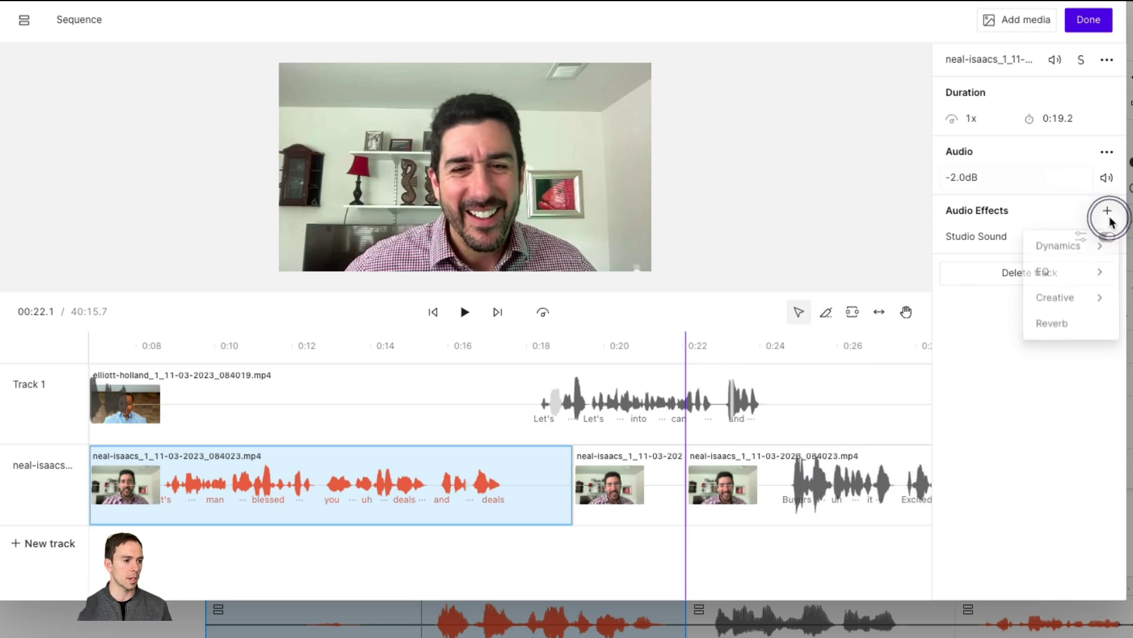
pyautogui.click(962, 469)
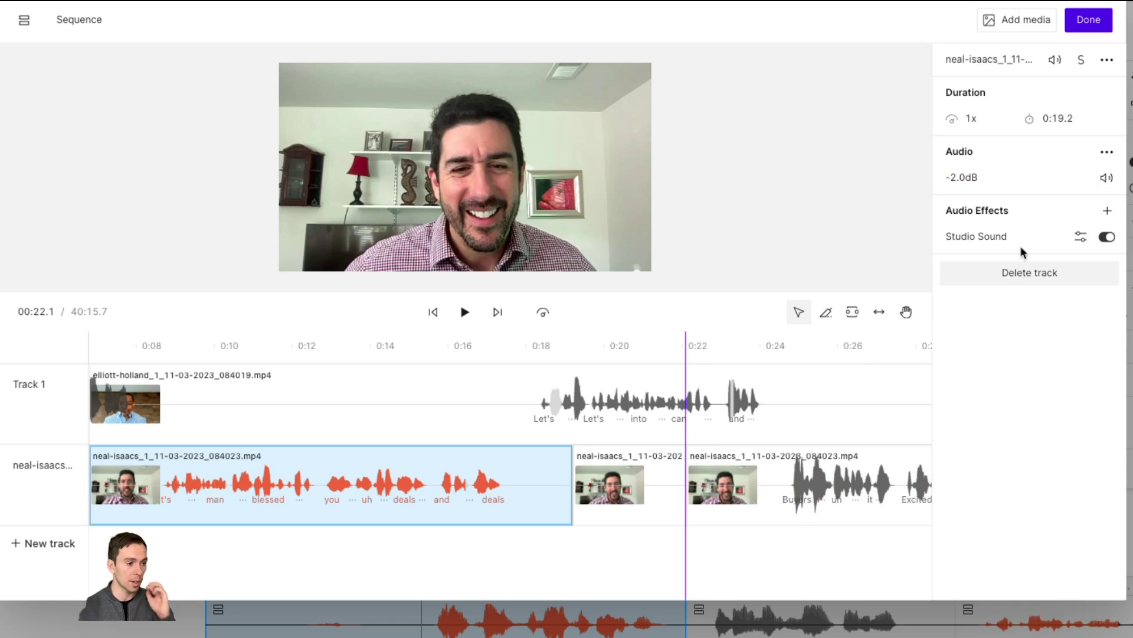
pyautogui.click(1107, 236)
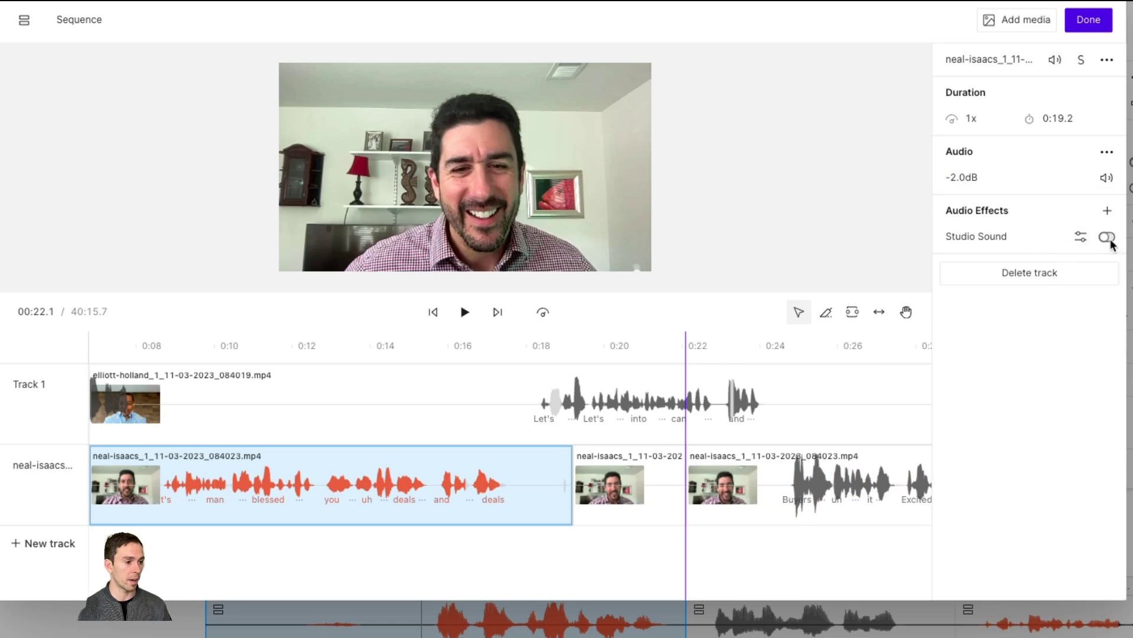
pyautogui.click(393, 404)
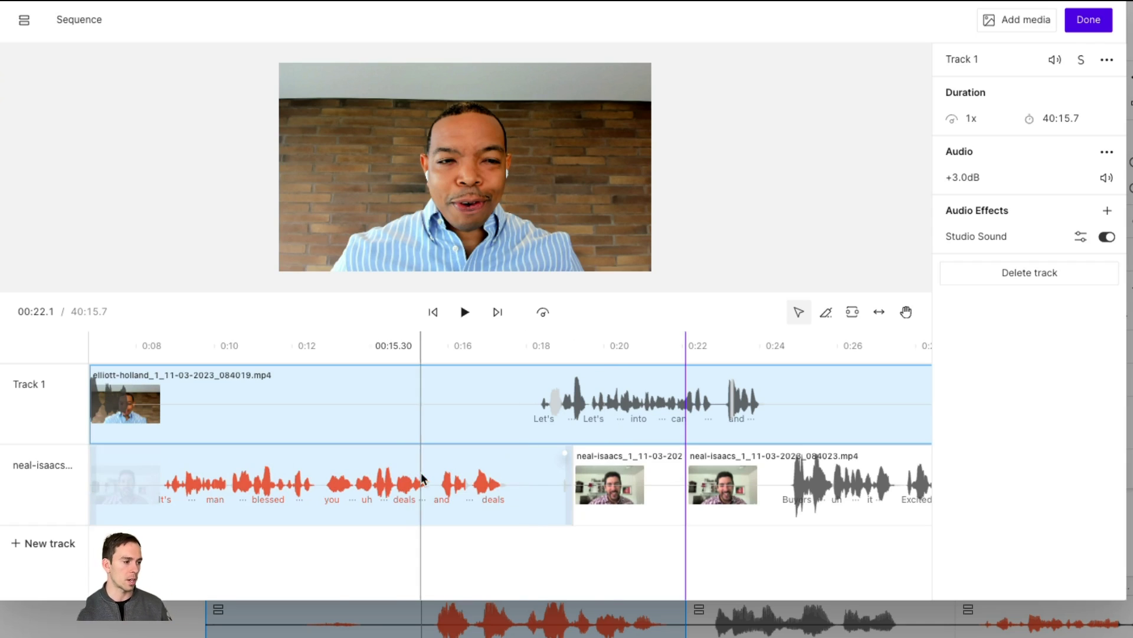
# Add an empty Track 3 with + New track, then click Done to return to the script.
pyautogui.click(47, 554)
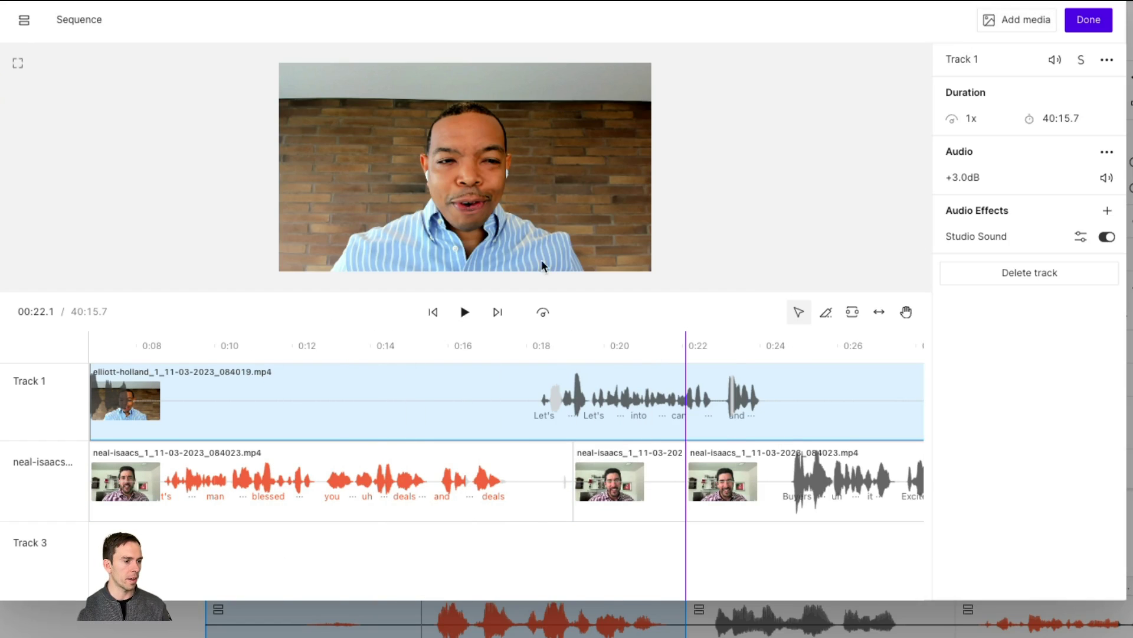
pyautogui.click(1089, 19)
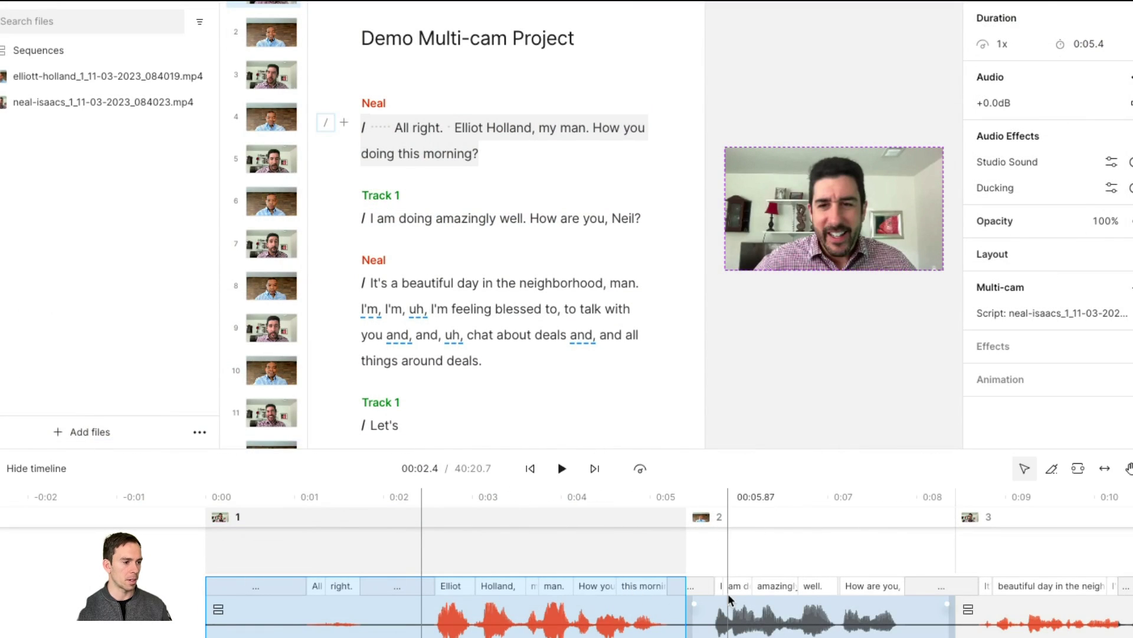
# Strike out the rambling end of the third paragraph so it is skipped.
pyautogui.click(729, 599)
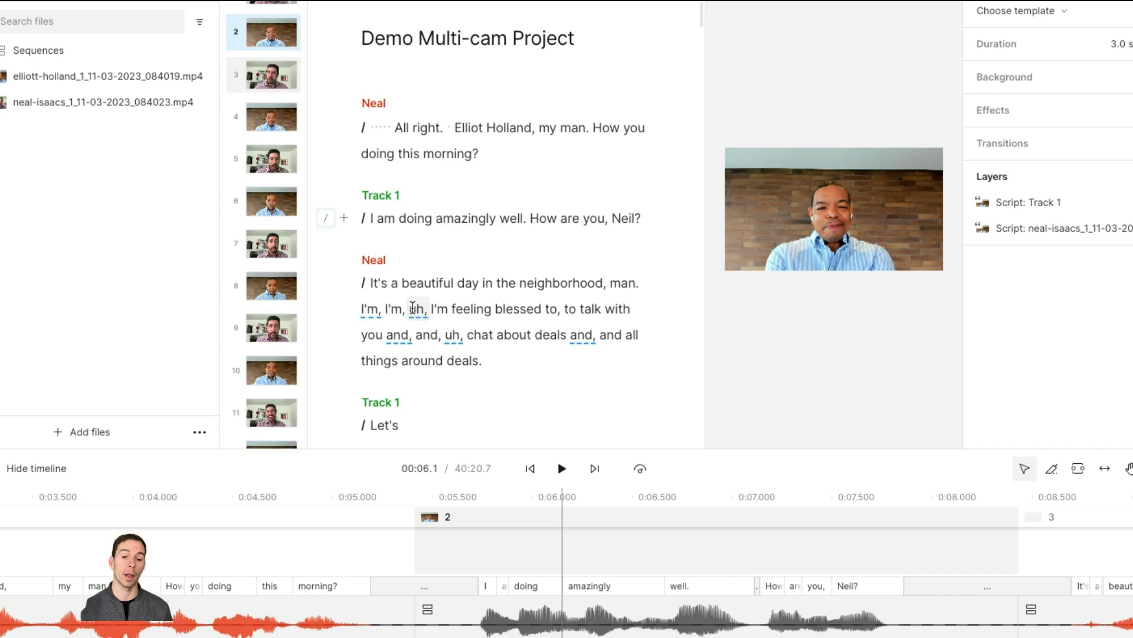
pyautogui.moveTo(471, 357); pyautogui.dragTo(431, 309)
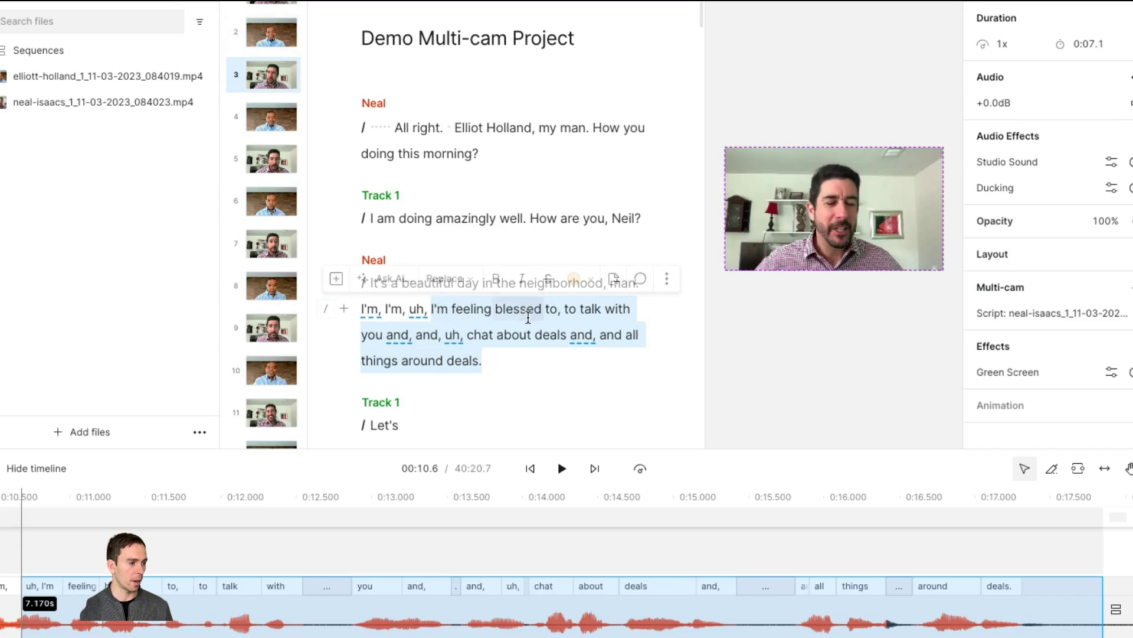
pyautogui.click(547, 278)
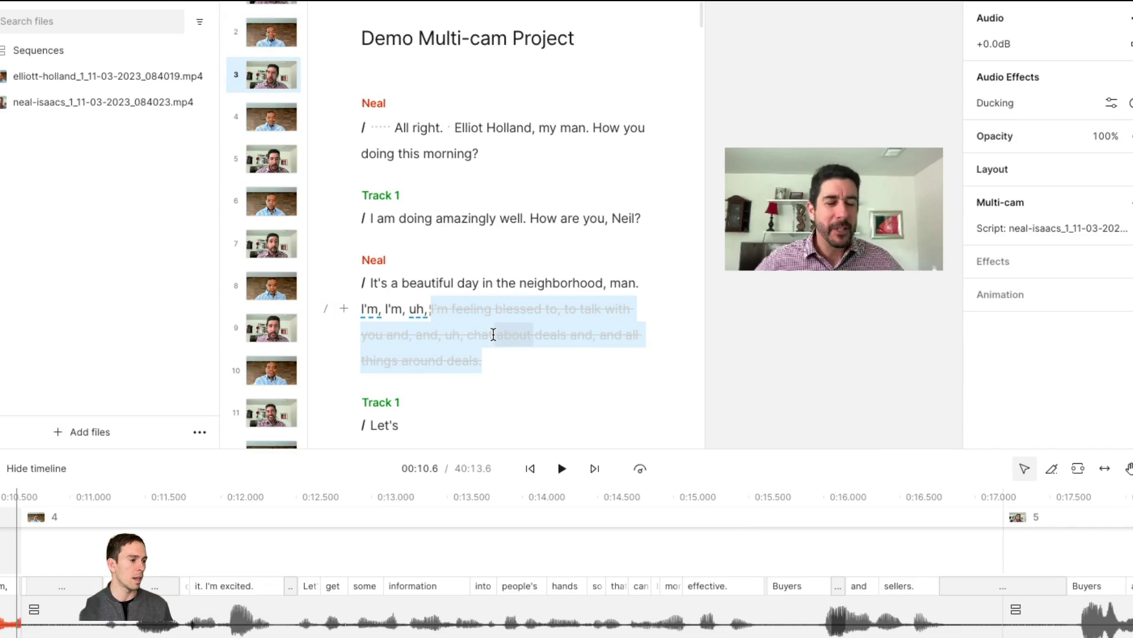
pyautogui.click(444, 308)
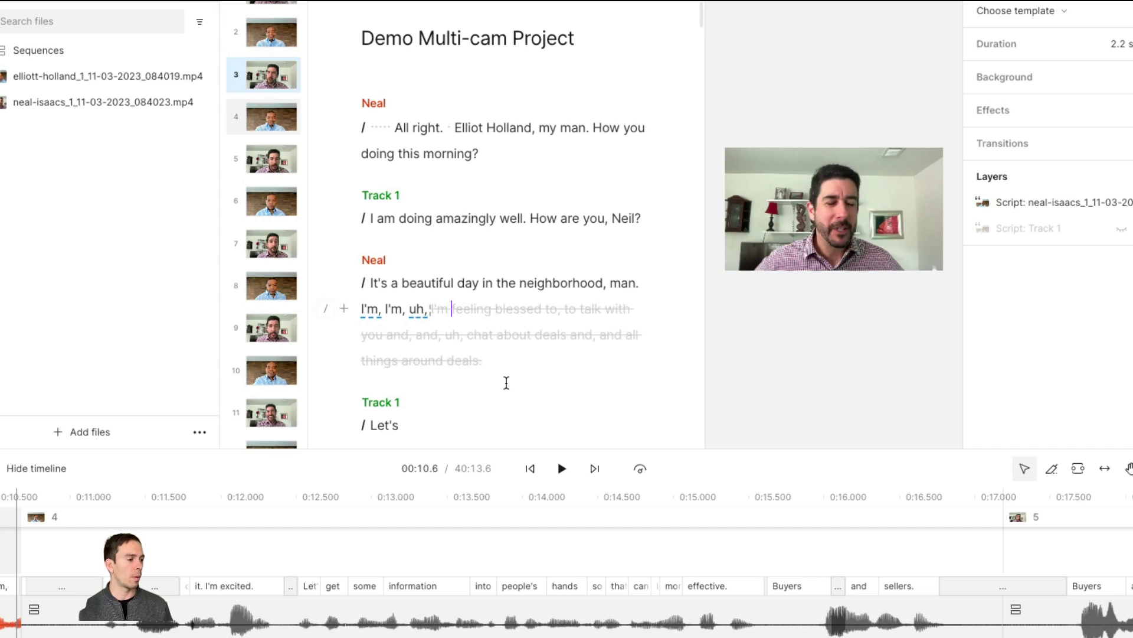
# Jump to the 'do it. I'm excited' line in scene 4 and collapse the file list.
pyautogui.scroll(-4, 507, 382)
pyautogui.click(415, 253)
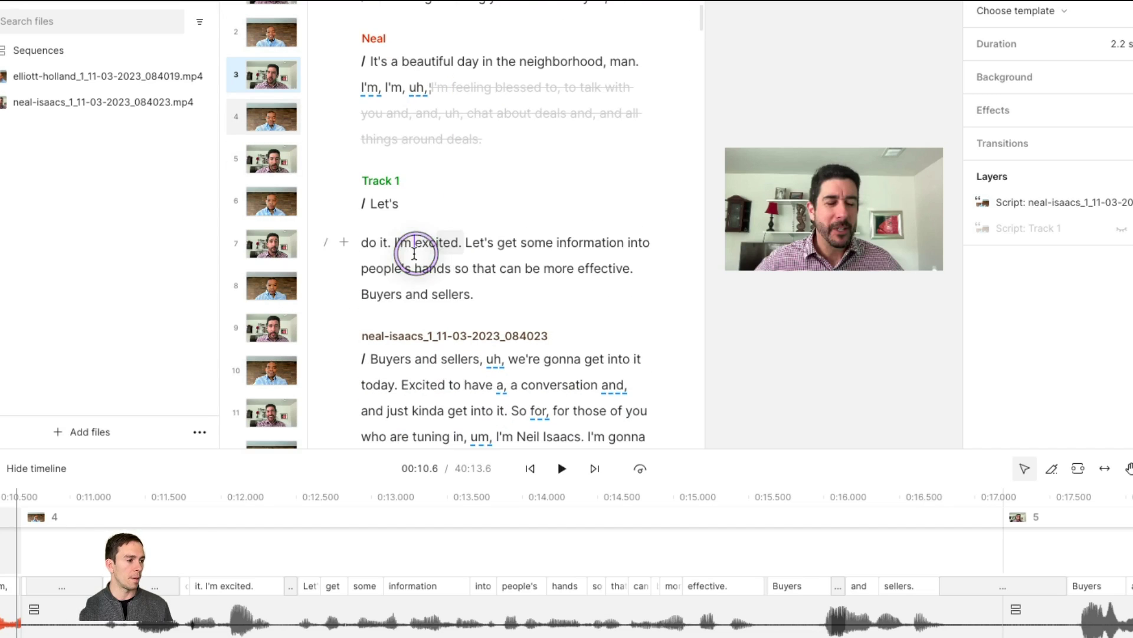
pyautogui.scroll(4, 465, 309)
pyautogui.scroll(-2, 464, 308)
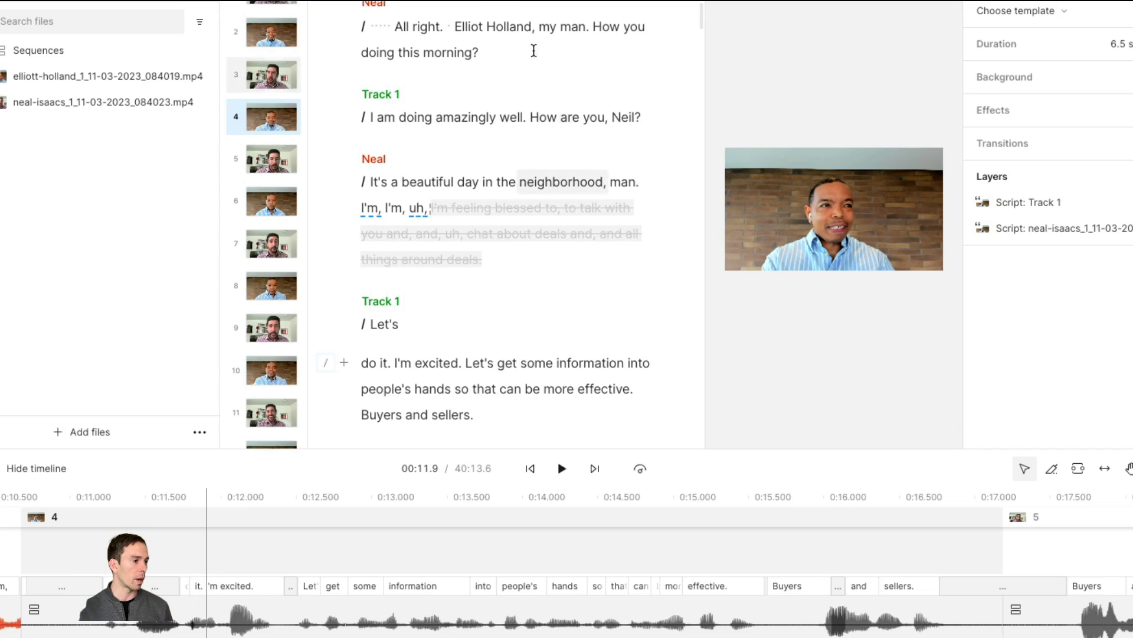
pyautogui.hotkey('ctrl', '\\')
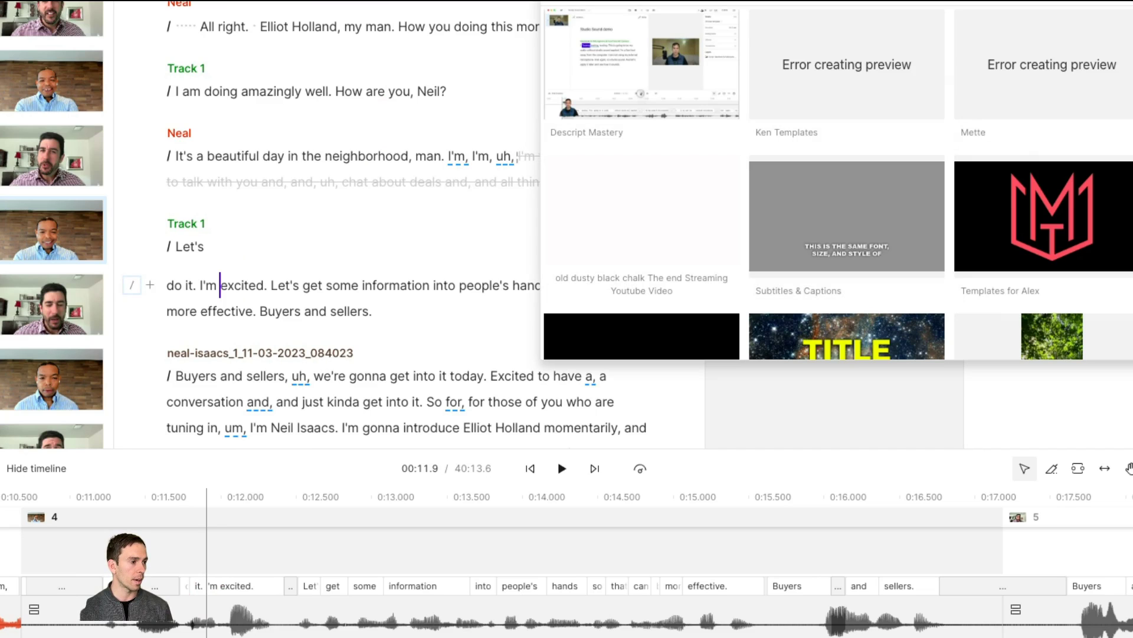
# Apply the Landscape Two Camera Interview layout to scene 4 and preview it.
pyautogui.scroll(-5, 696, 195)
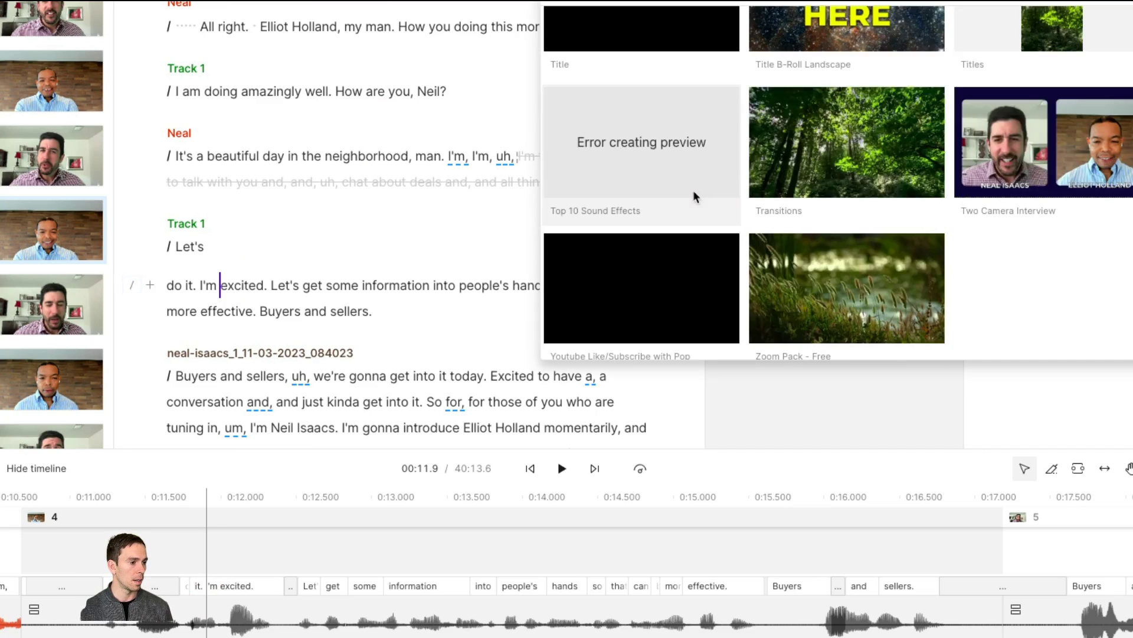
pyautogui.click(695, 195)
pyautogui.click(666, 77)
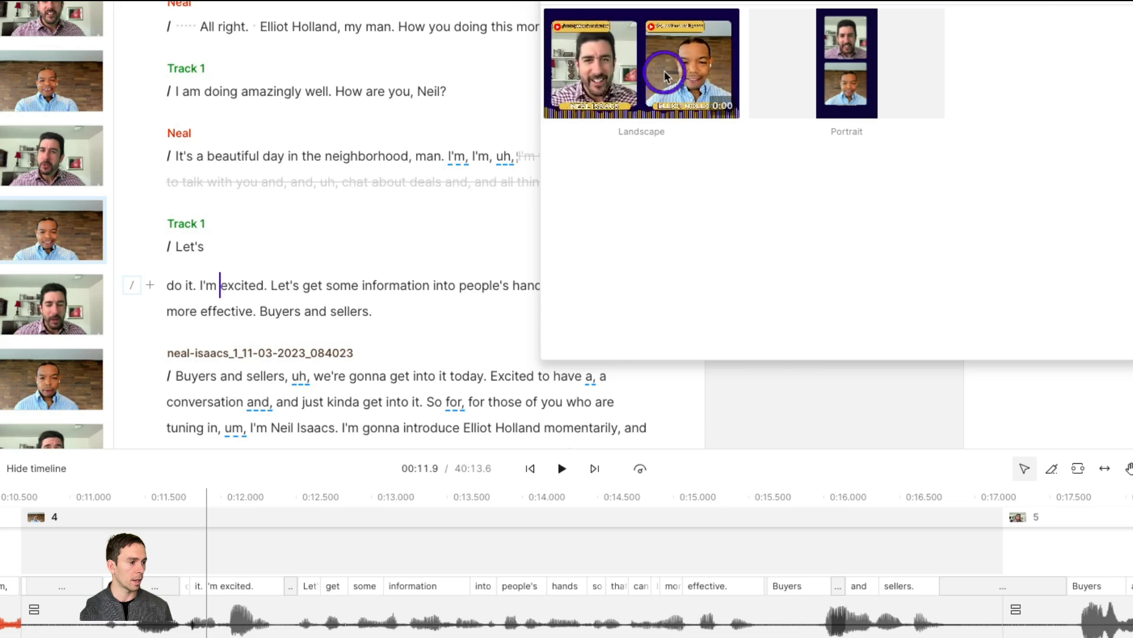
pyautogui.click(334, 285)
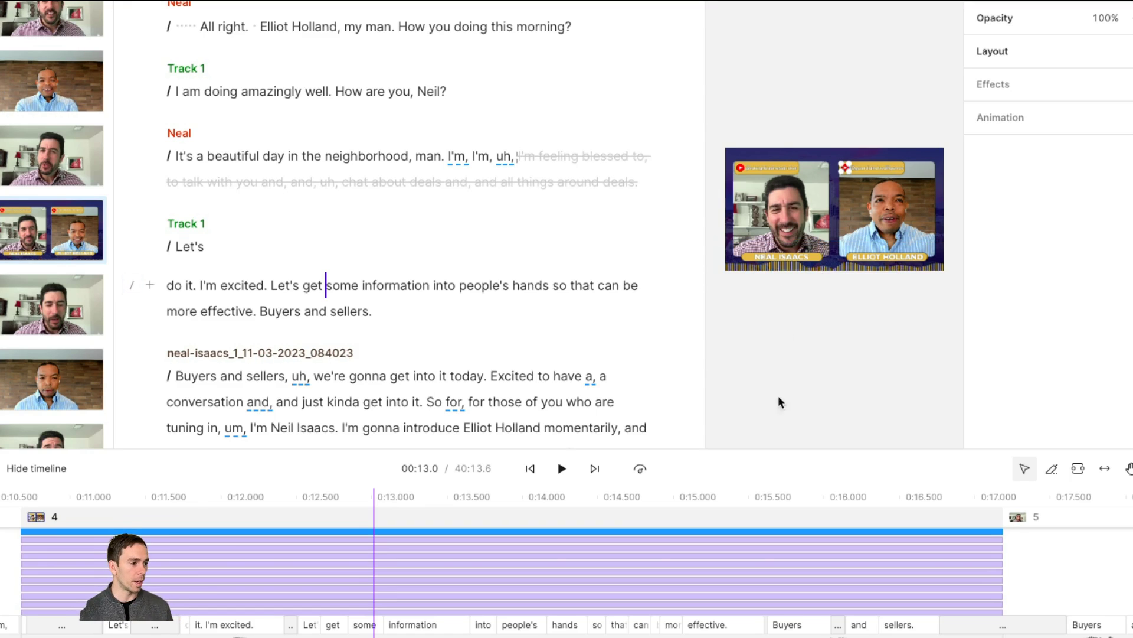
pyautogui.click(562, 471)
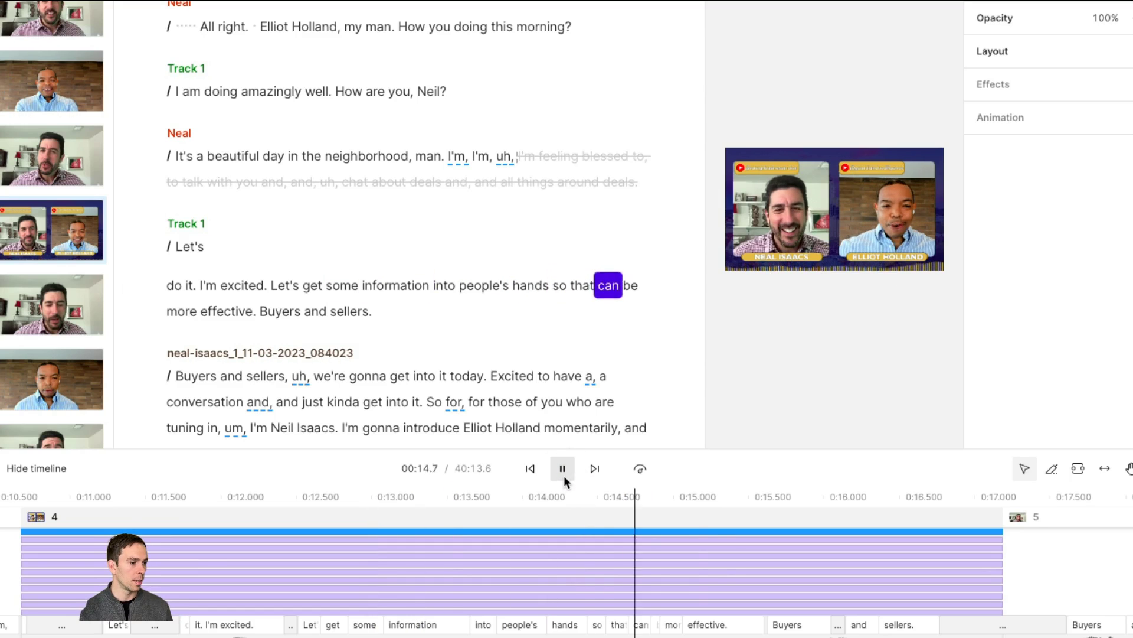
pyautogui.click(563, 476)
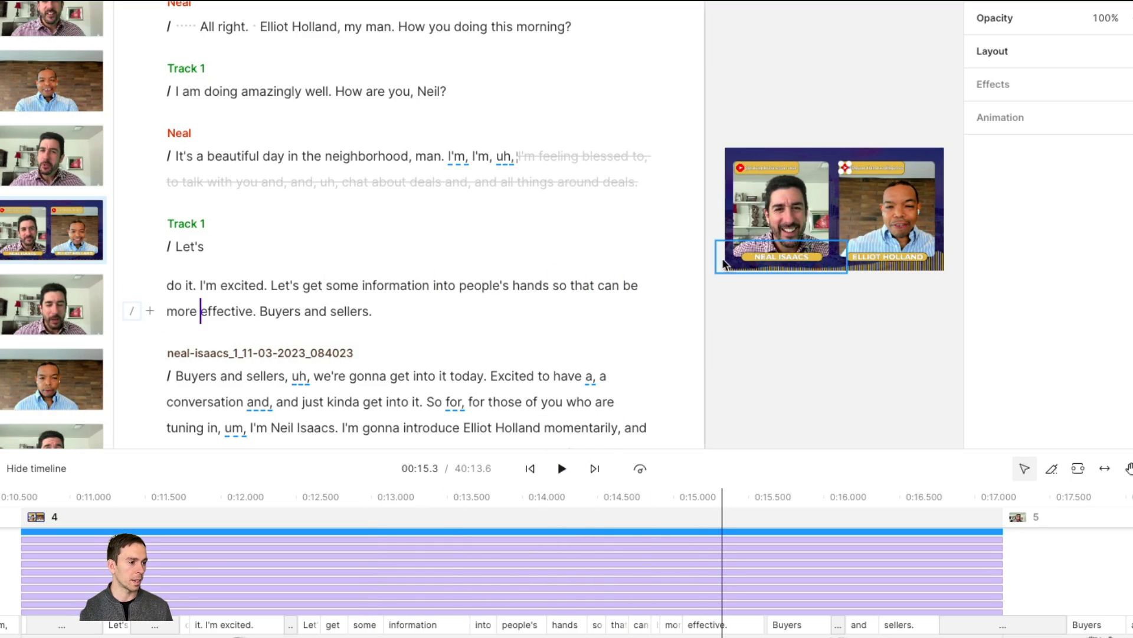
pyautogui.click(893, 357)
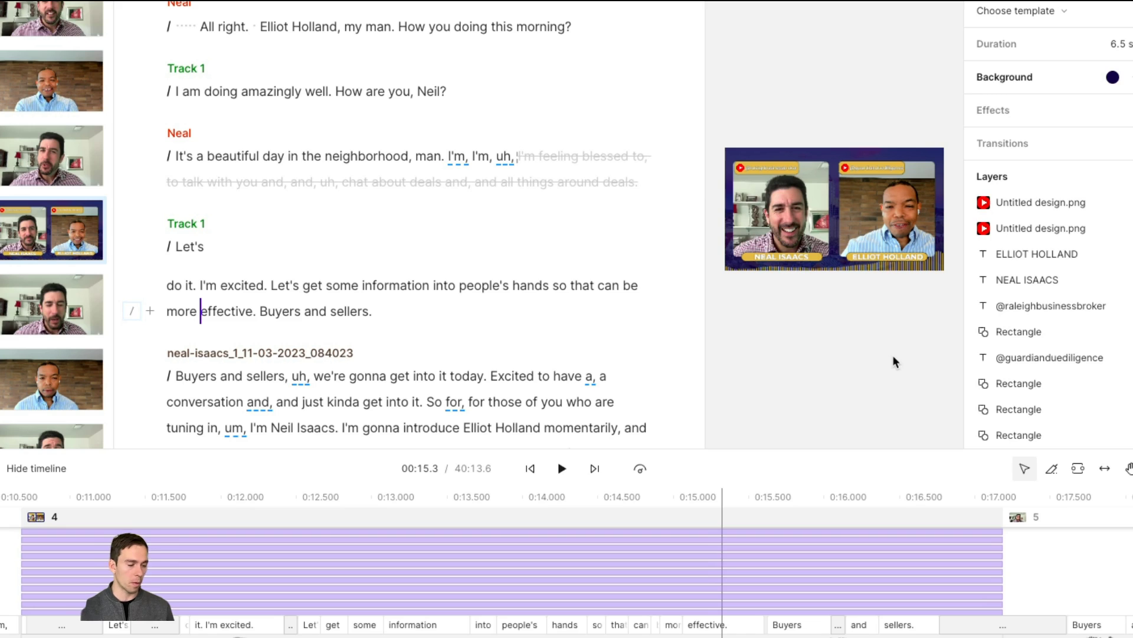
# Crop both sides of the first speaker's video in scene 5 and move it left.
pyautogui.scroll(-3, 761, 608)
pyautogui.scroll(-2, 758, 601)
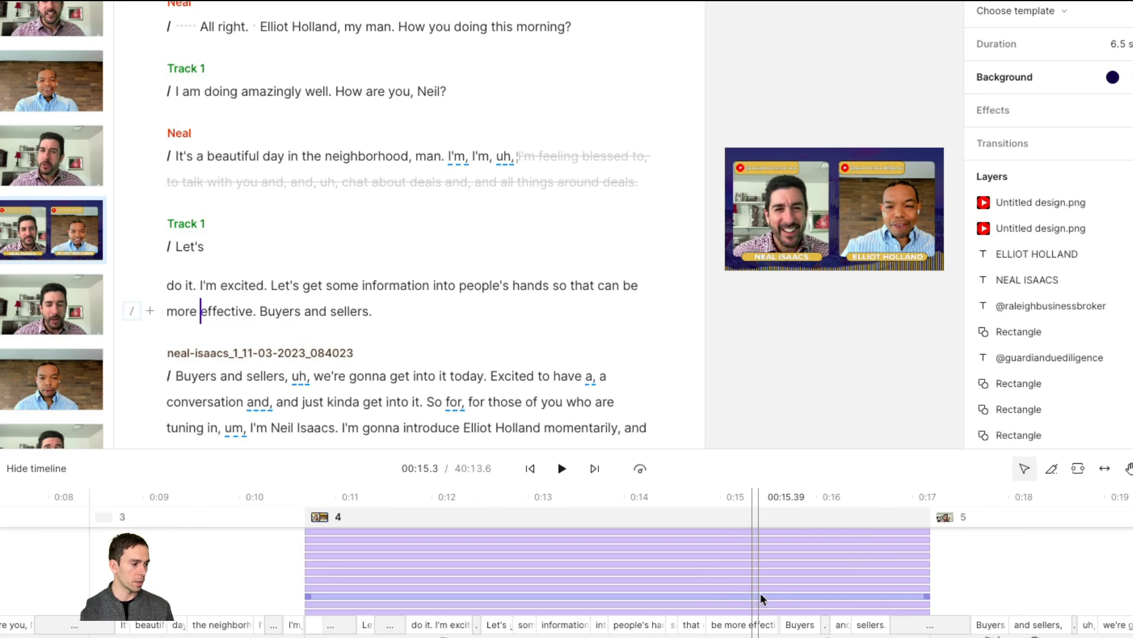
pyautogui.hscroll(3, 800, 589)
pyautogui.click(810, 579)
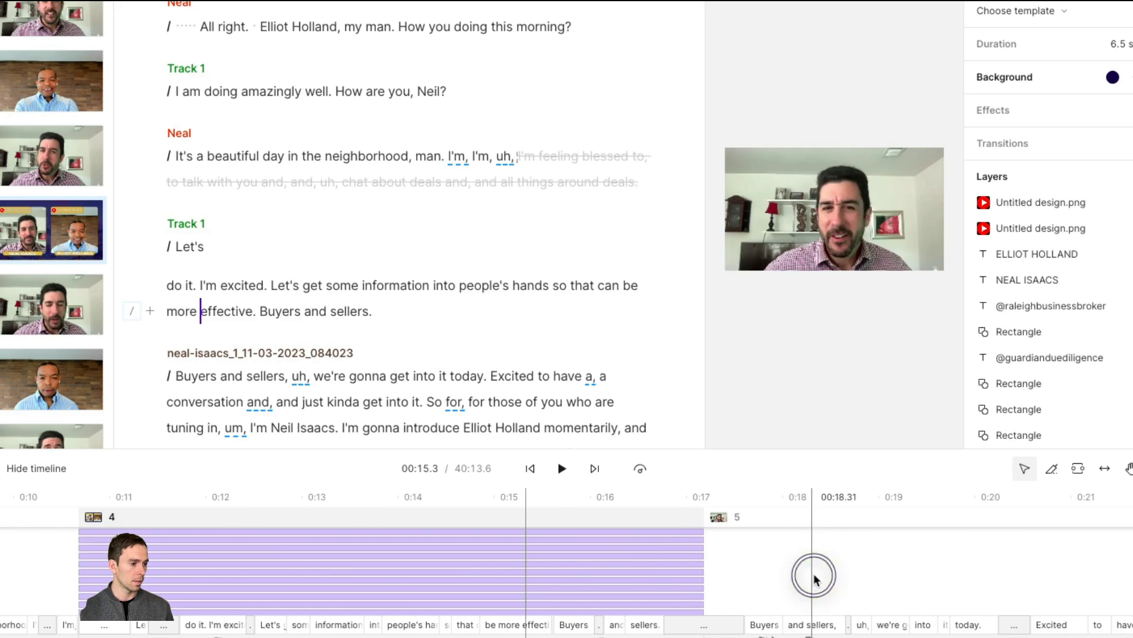
pyautogui.hscroll(3, 809, 582)
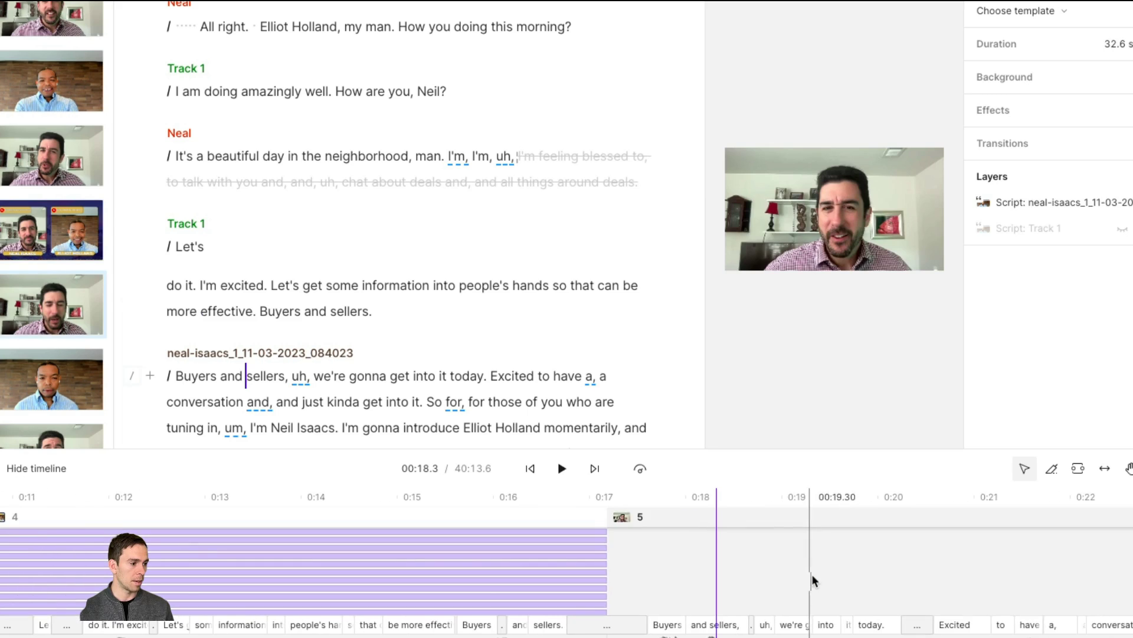
pyautogui.click(829, 215)
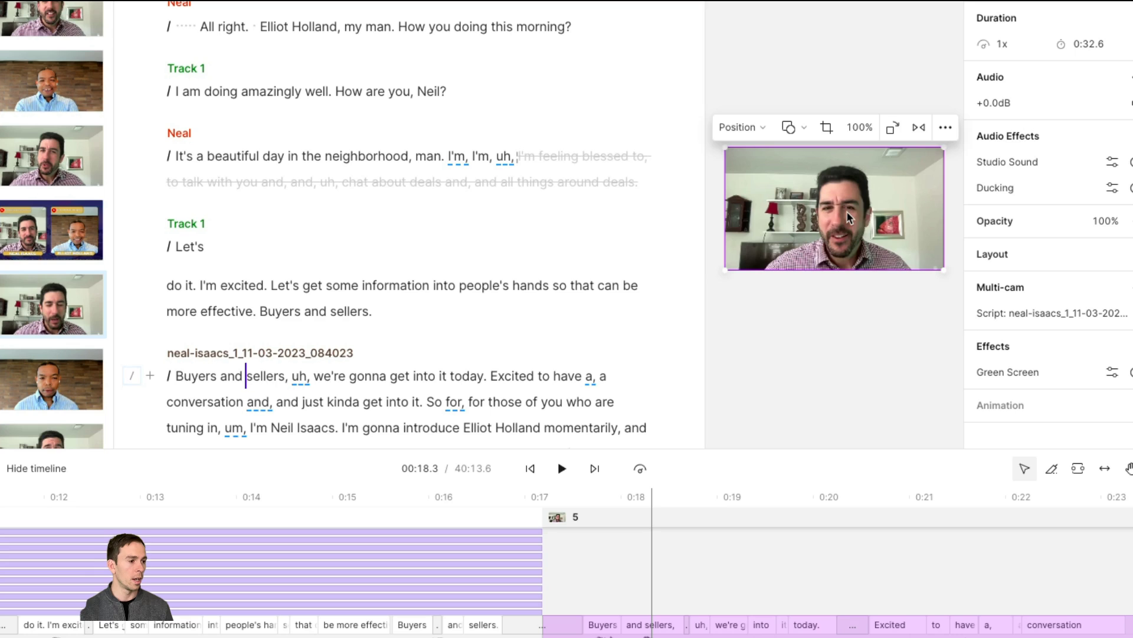
pyautogui.doubleClick(846, 210)
pyautogui.moveTo(941, 207); pyautogui.dragTo(909, 209)
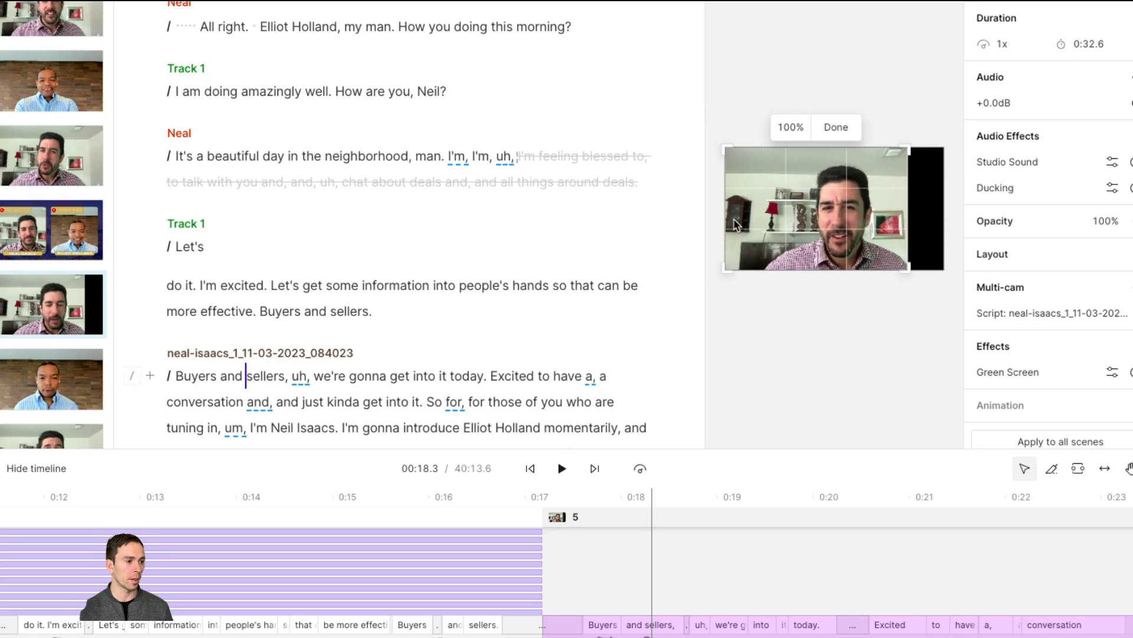
pyautogui.moveTo(726, 213); pyautogui.dragTo(768, 213)
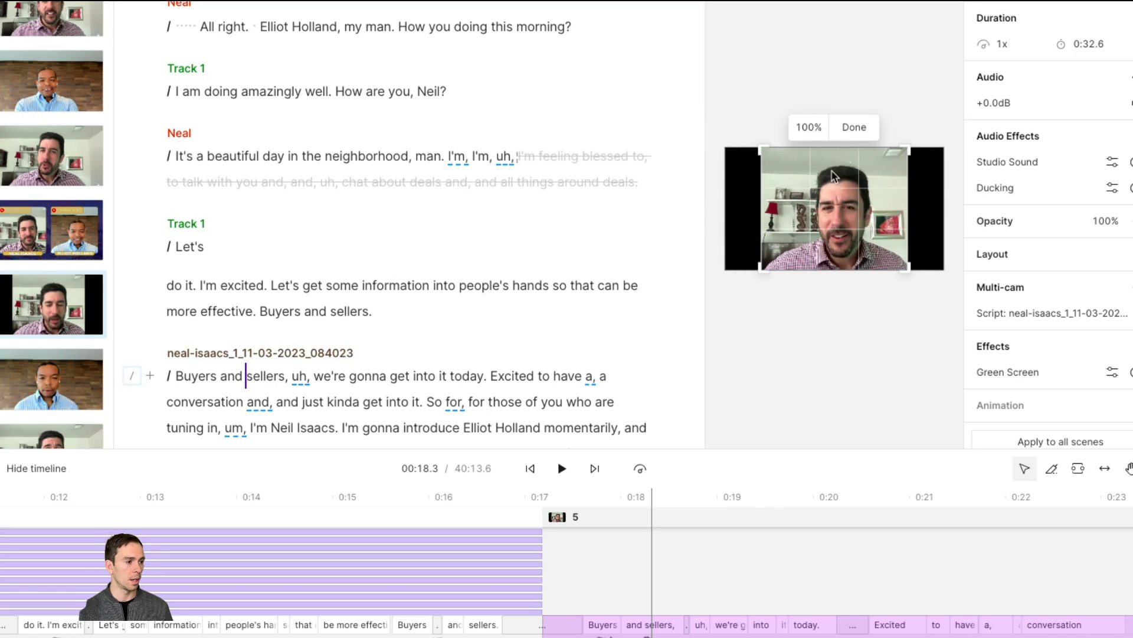
pyautogui.click(853, 127)
pyautogui.moveTo(848, 214); pyautogui.dragTo(791, 216)
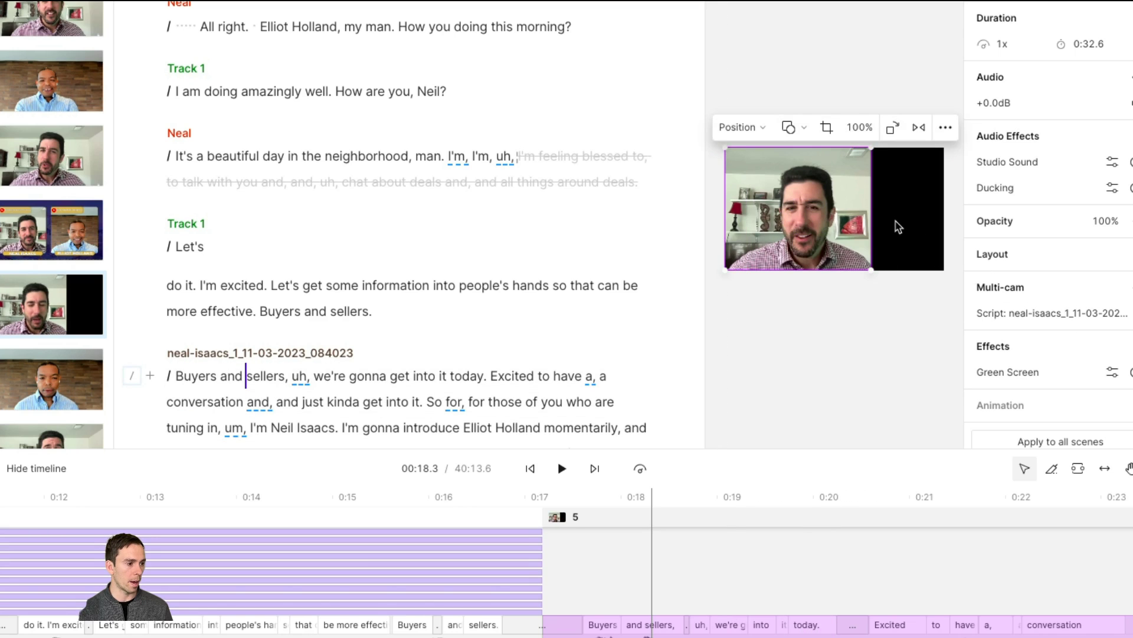
pyautogui.click(897, 225)
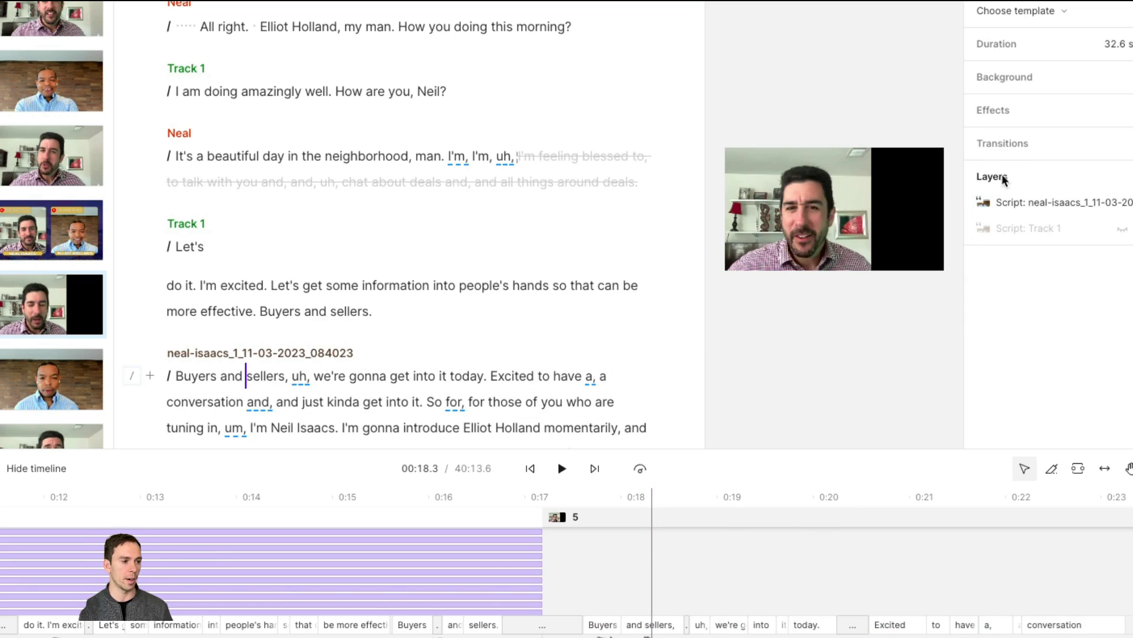
# Unhide the second speaker's camera, crop it, and place it in the right half.
pyautogui.click(1122, 230)
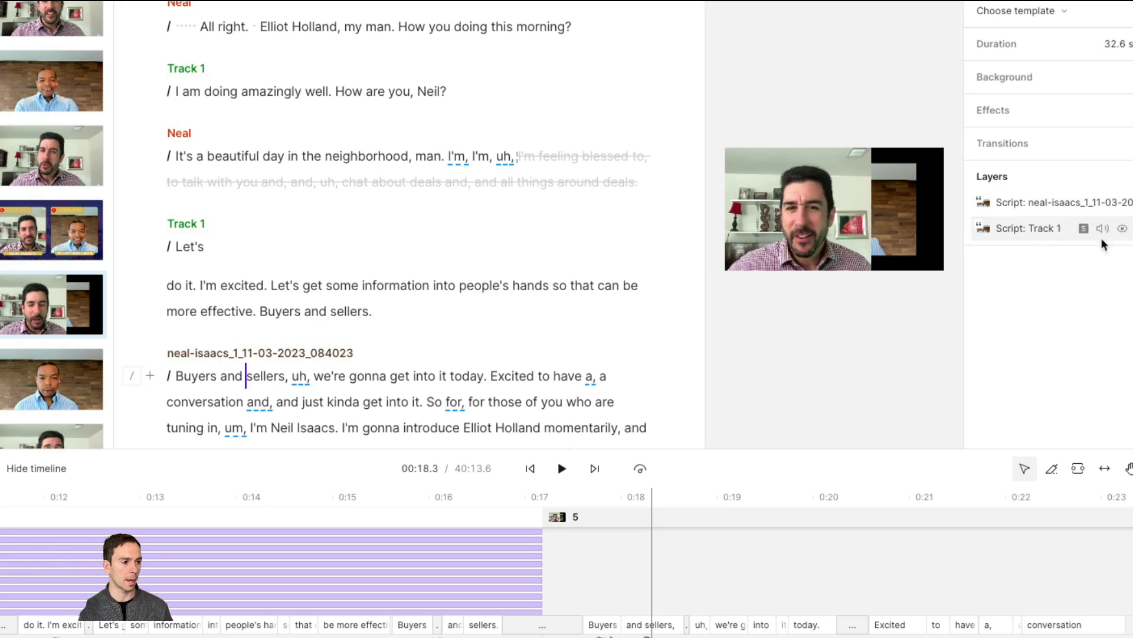
pyautogui.moveTo(889, 226)
pyautogui.mouseDown()
pyautogui.moveTo(932, 226)
pyautogui.moveTo(937, 209)
pyautogui.moveTo(905, 211)
pyautogui.mouseUp()
pyautogui.doubleClick(901, 221)
pyautogui.moveTo(791, 218); pyautogui.dragTo(814, 216)
pyautogui.click(880, 142)
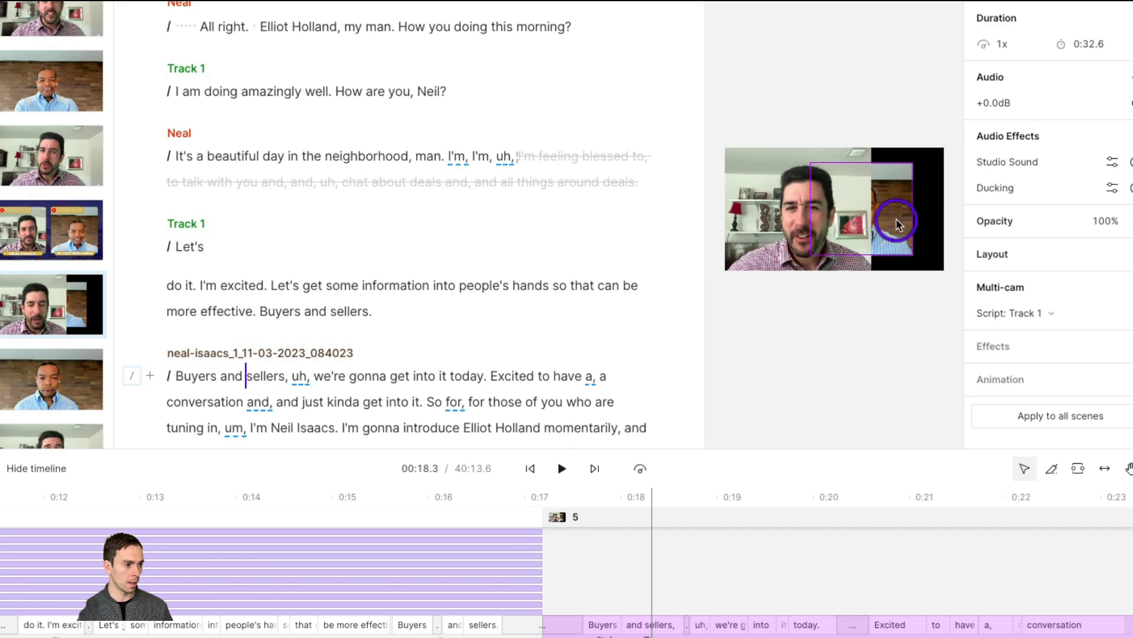
pyautogui.moveTo(896, 225); pyautogui.dragTo(921, 223)
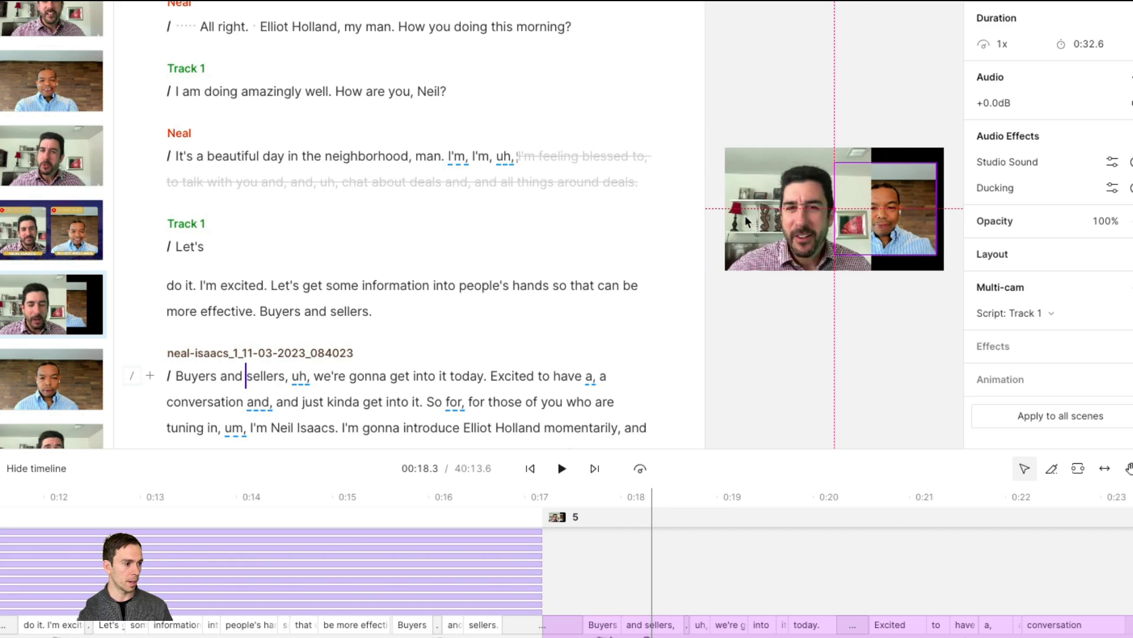
# Shrink the first speaker's video to fit beside it and set the background to white.
pyautogui.click(760, 221)
pyautogui.moveTo(863, 273); pyautogui.dragTo(830, 255)
pyautogui.click(891, 248)
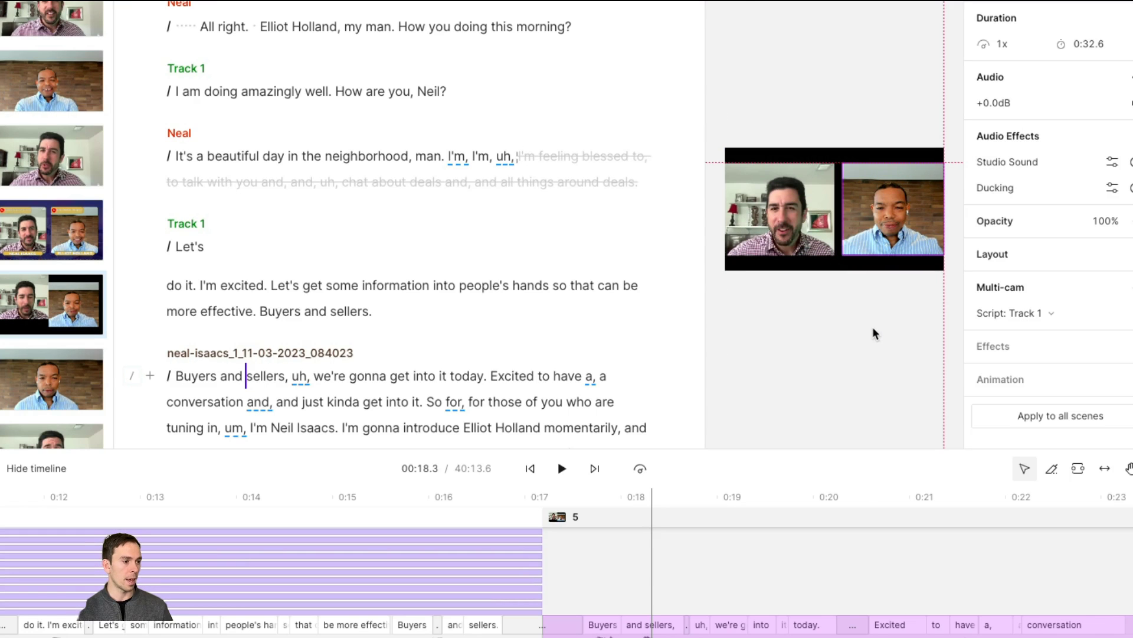
pyautogui.click(856, 306)
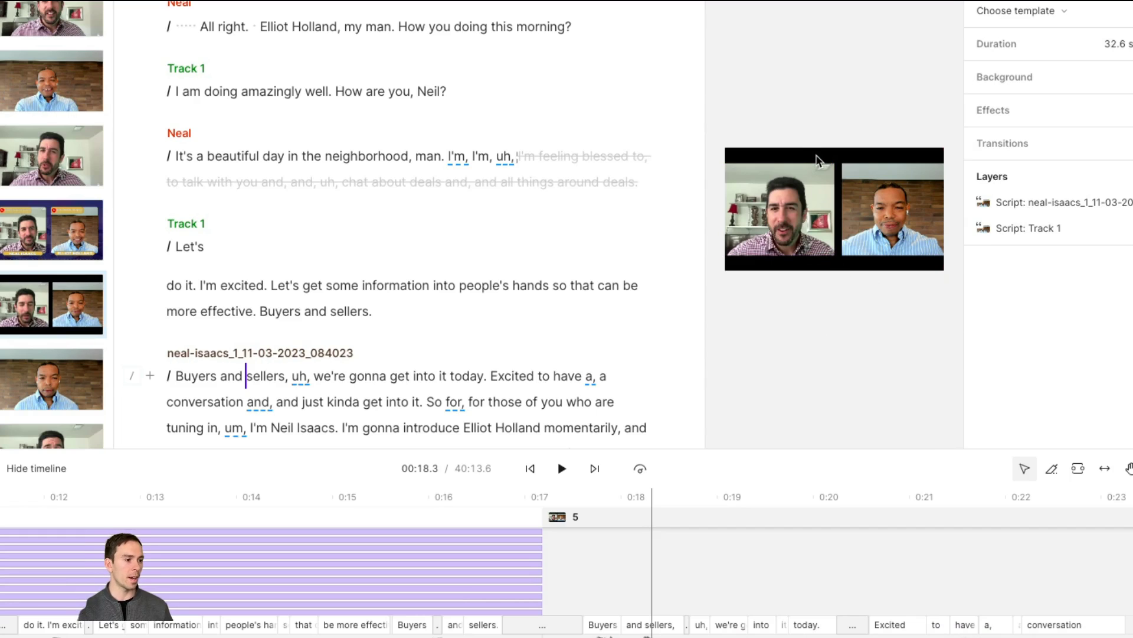
pyautogui.click(1129, 80)
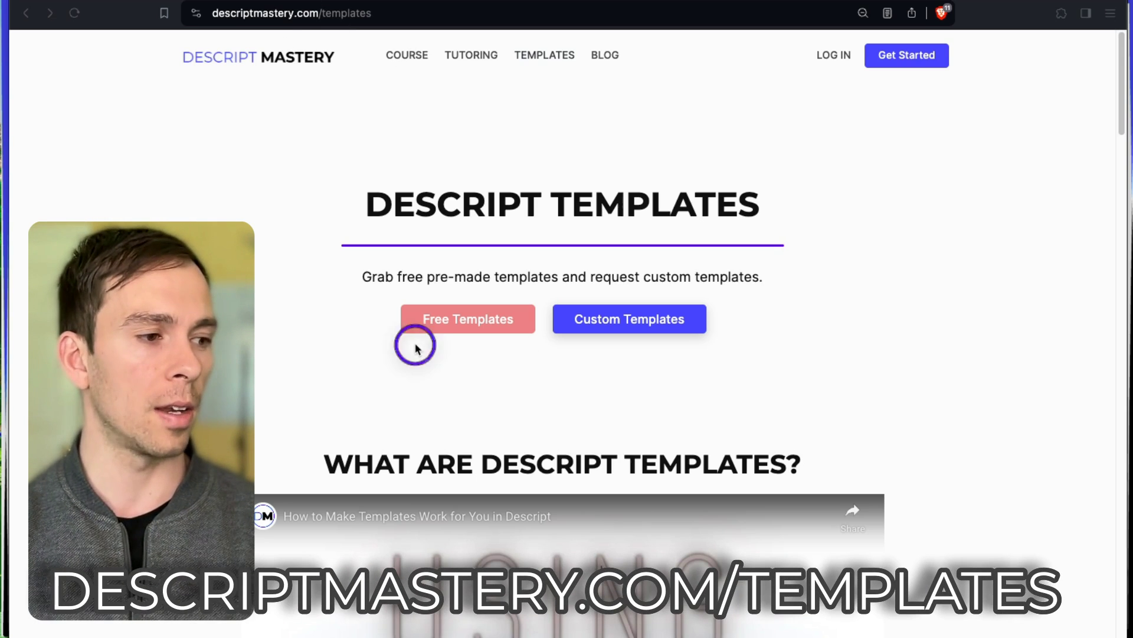
# Browse the Free Templates list, then jump to the Order a Custom Template section.
pyautogui.click(445, 326)
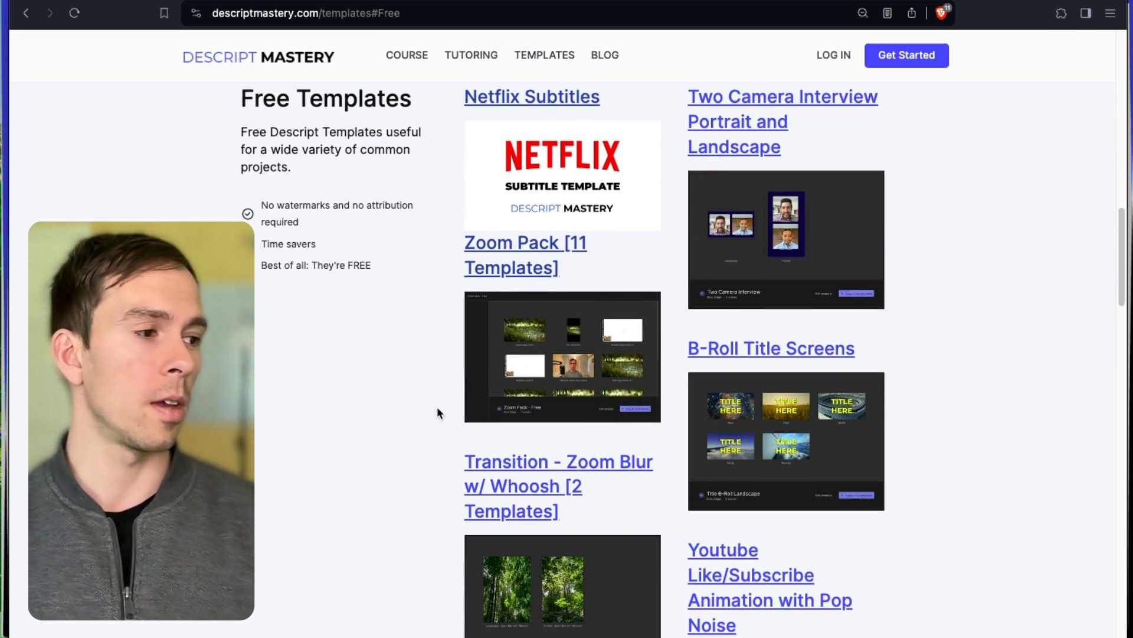
pyautogui.scroll(4, 449, 393)
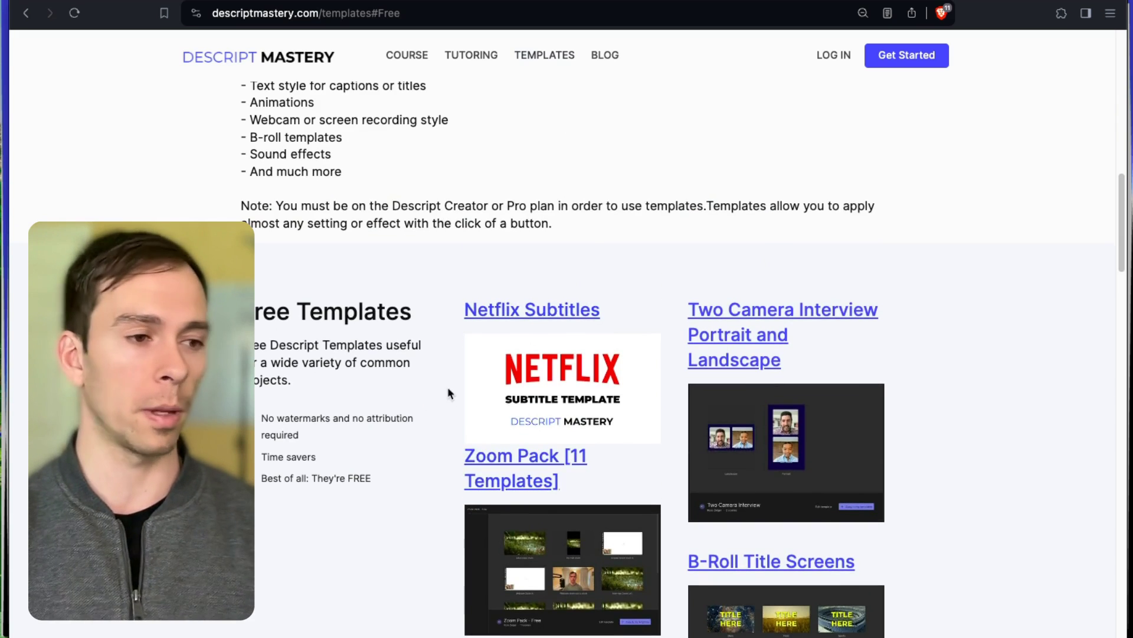
pyautogui.scroll(11, 432, 432)
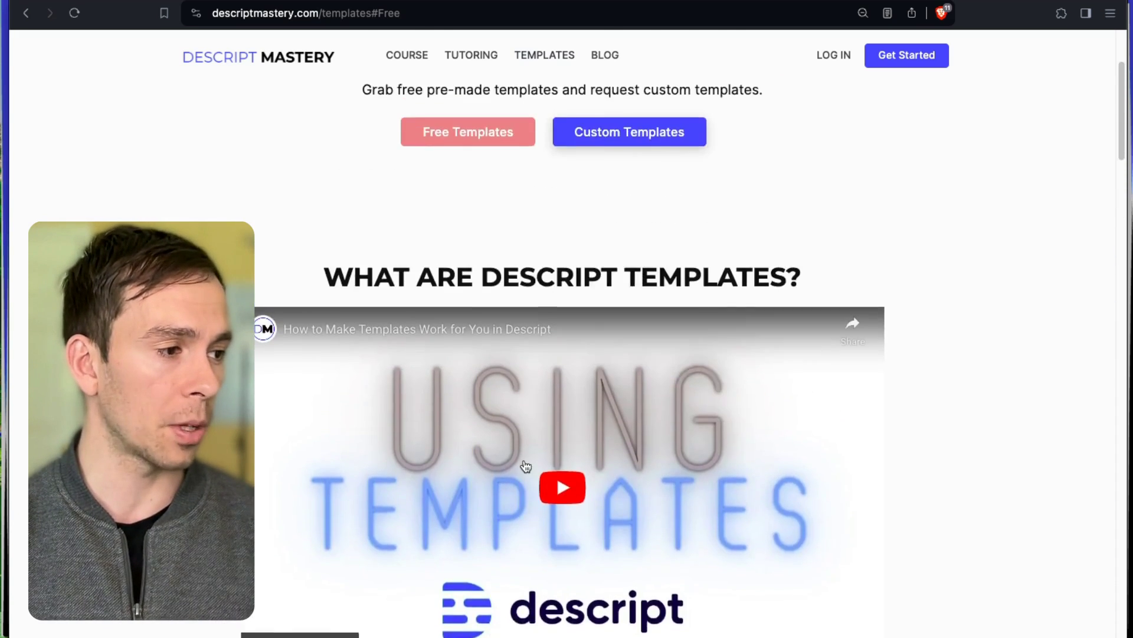
pyautogui.scroll(3, 526, 466)
pyautogui.click(641, 322)
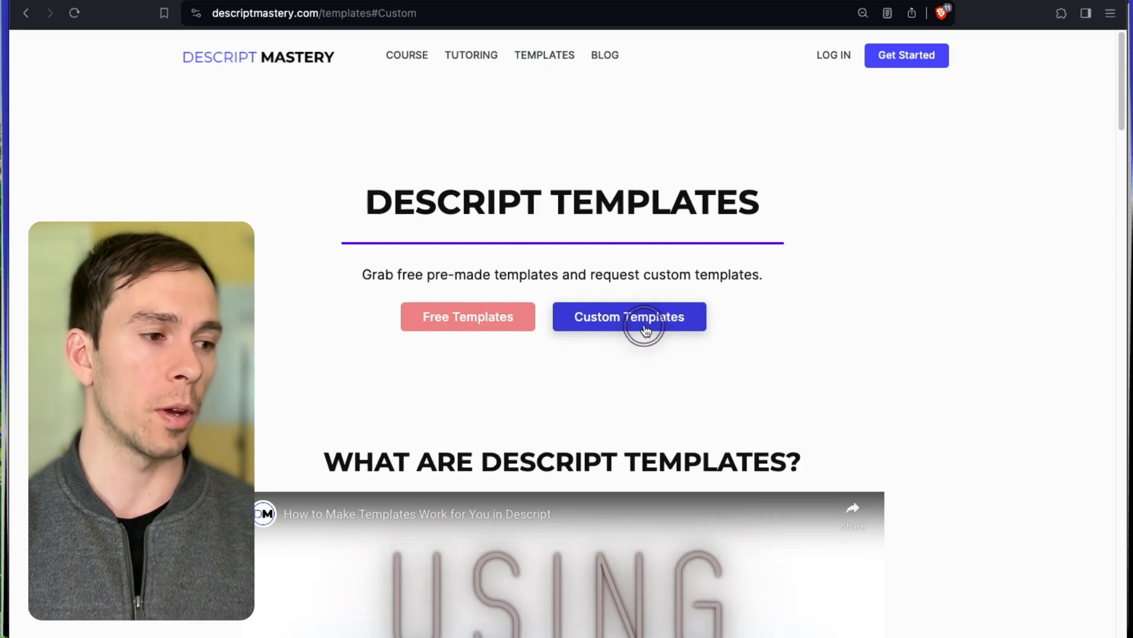